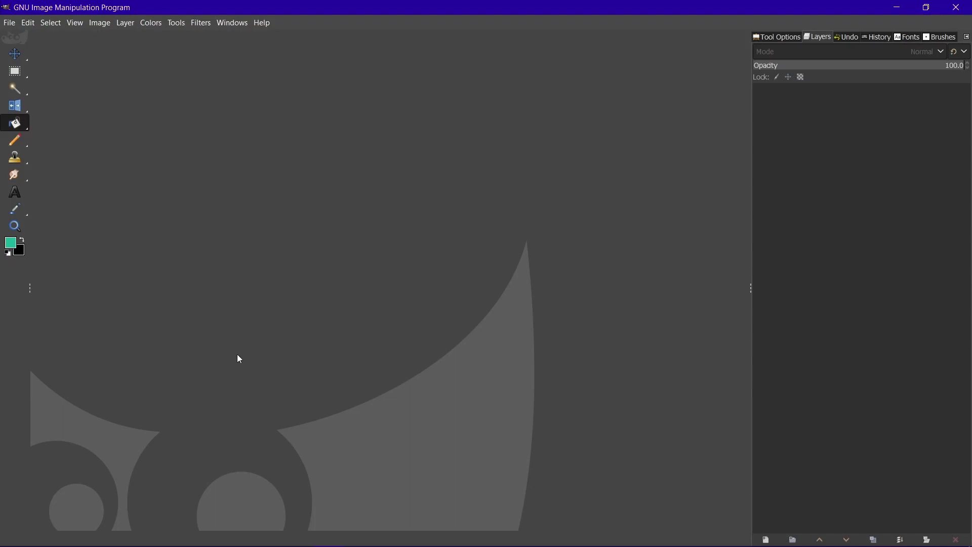
Step: Search Windows for 'gimp', dismiss the search, and quit GIMP 2.10.24
key(super)
text(gimp)
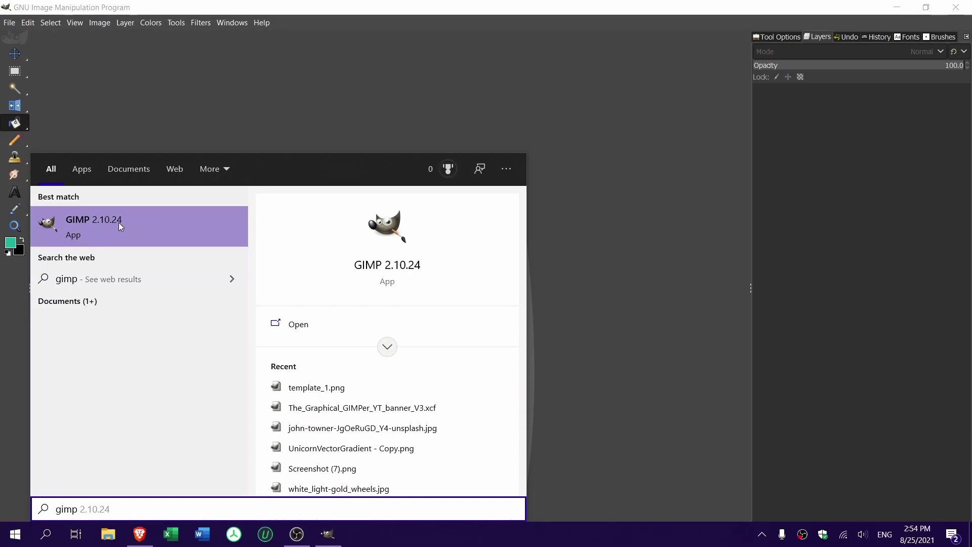
click(484, 96)
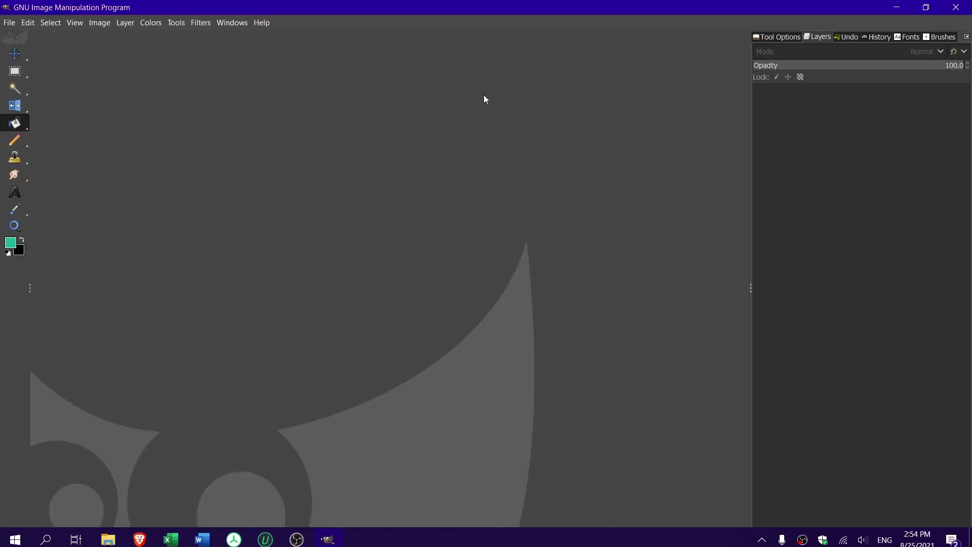
click(955, 6)
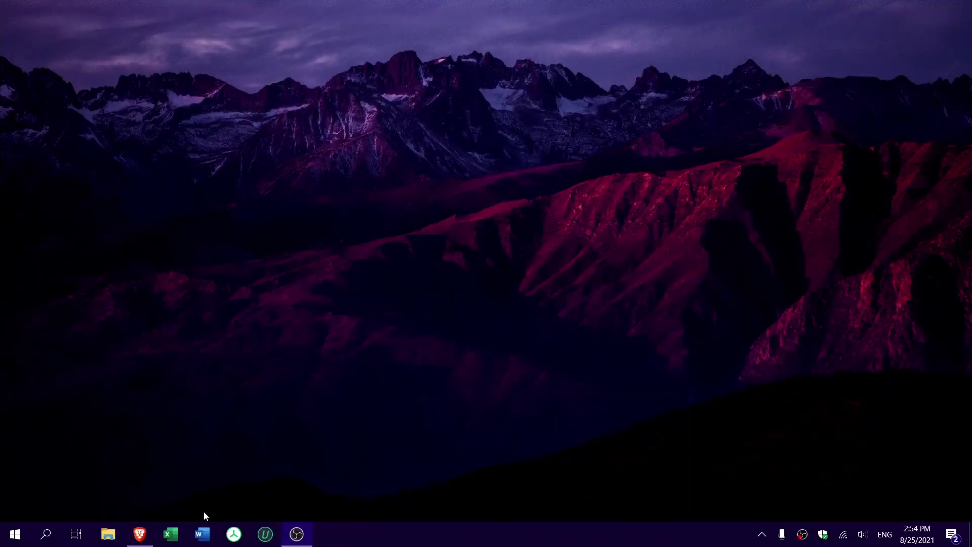
Step: Open gimp.org in Brave and browse the GIMP Downloads page
click(140, 537)
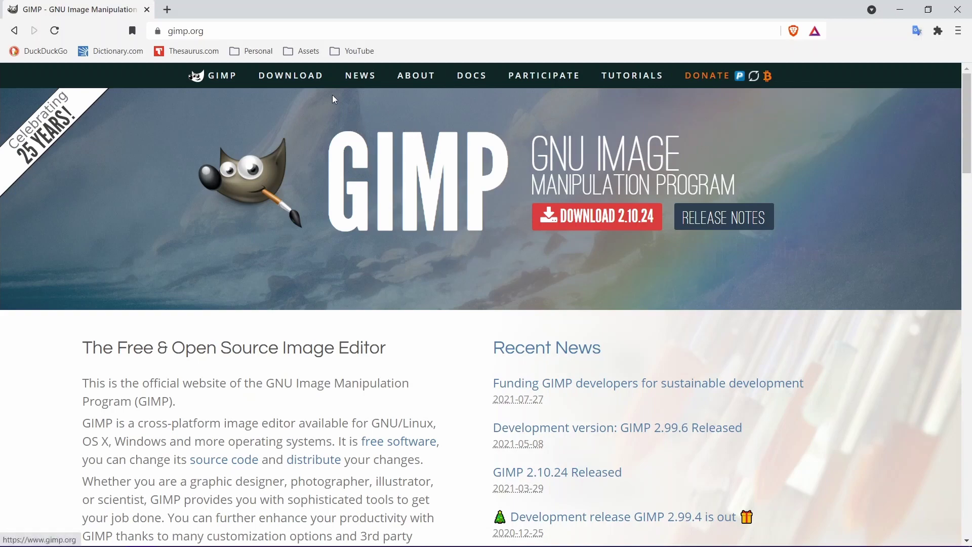
click(312, 81)
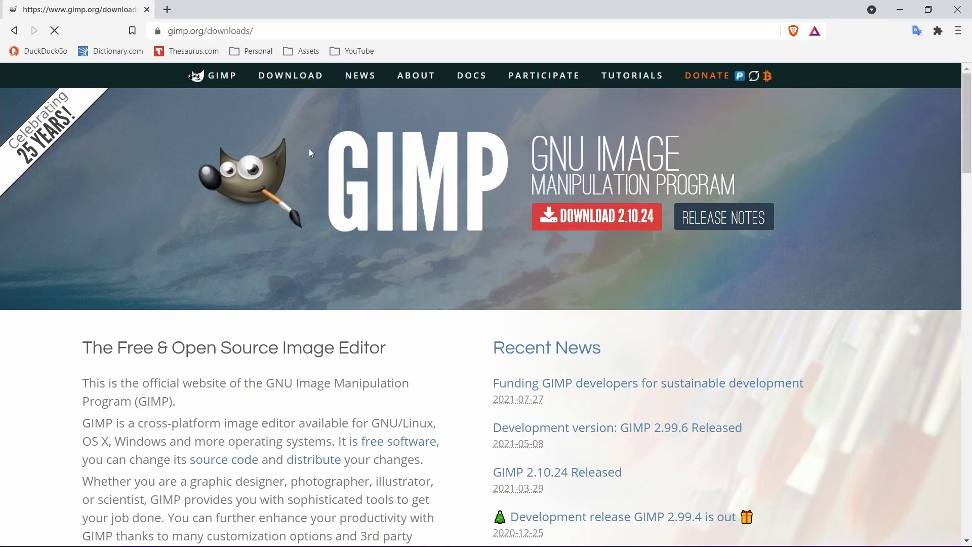
scroll(131, 280, down, 5)
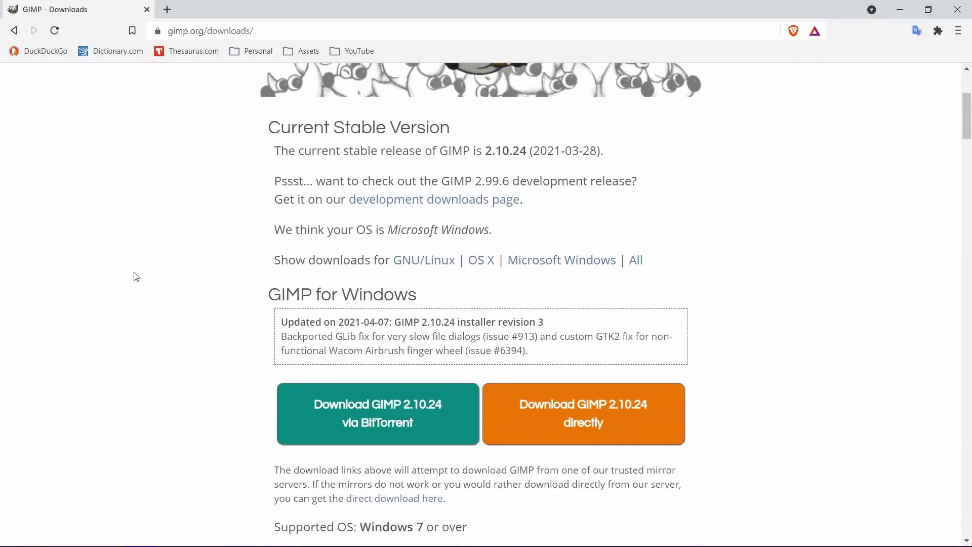
scroll(137, 277, down, 2)
scroll(136, 277, up, 5)
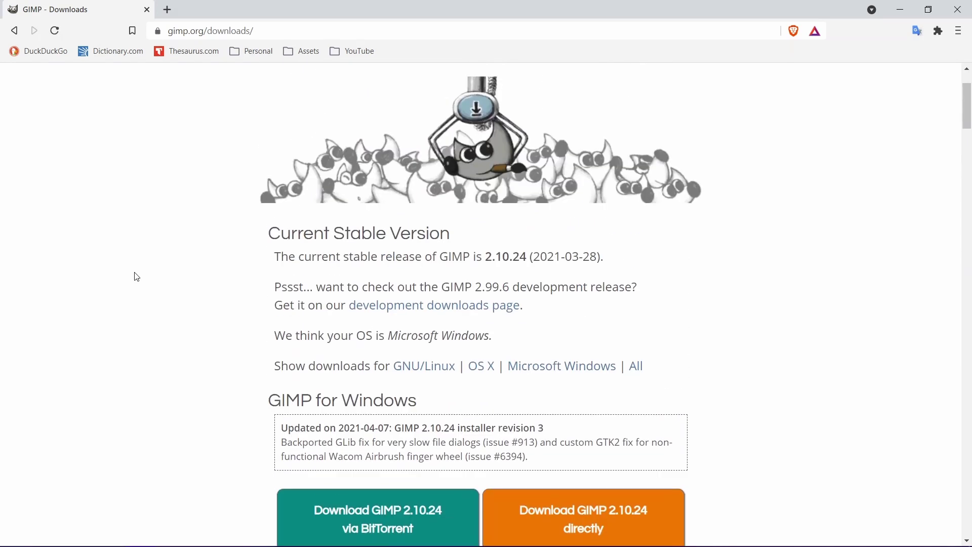
Step: From the development downloads page, save the GIMP 2.99.6 installer to Downloads
click(413, 306)
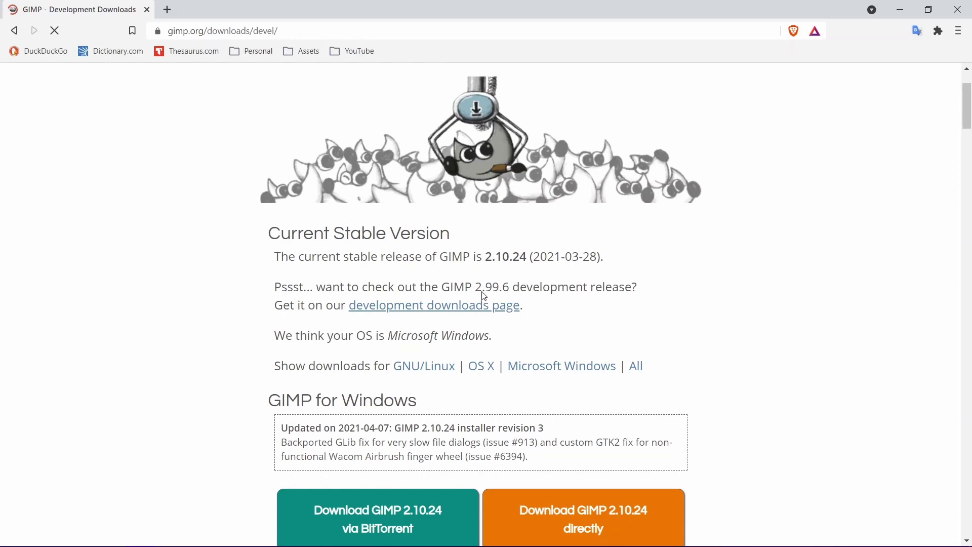
scroll(262, 311, down, 5)
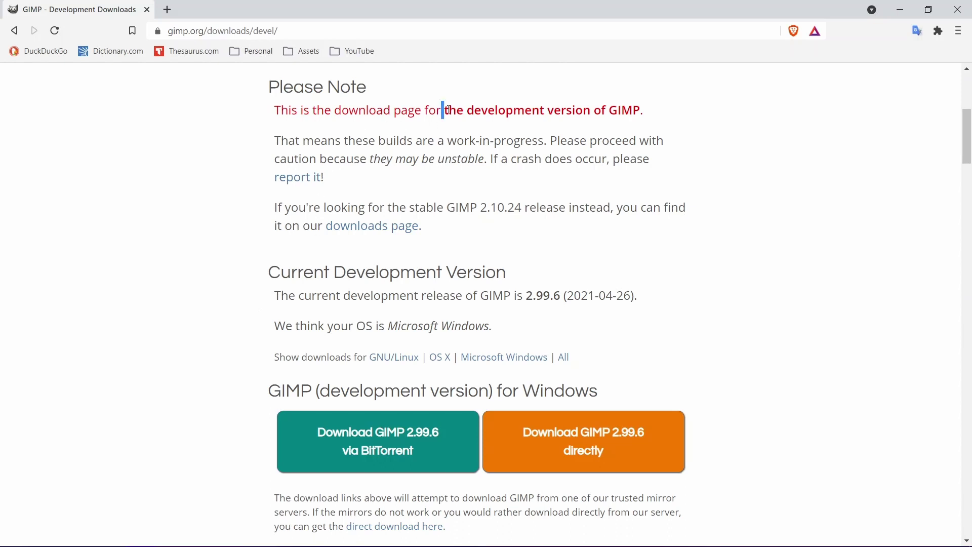
drag(469, 111, 719, 115)
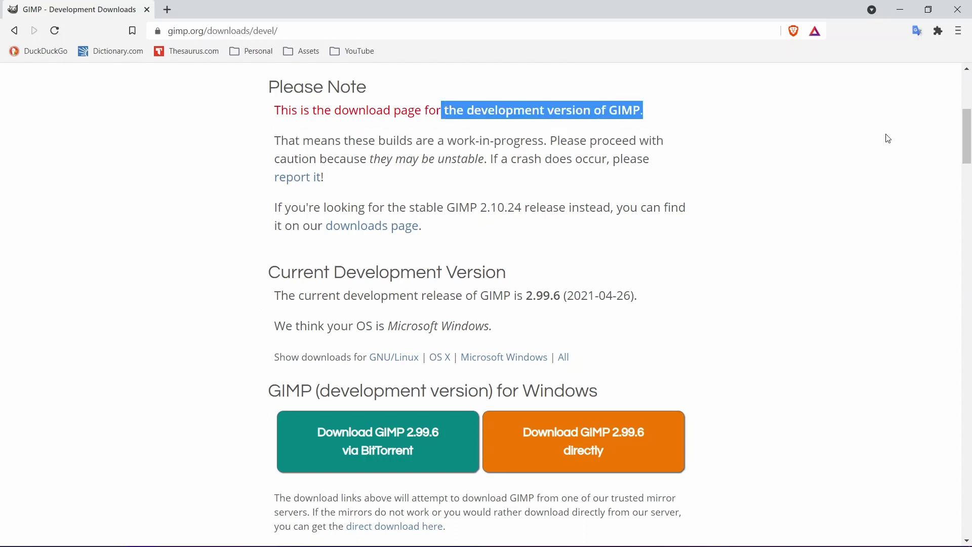
drag(964, 136, 964, 158)
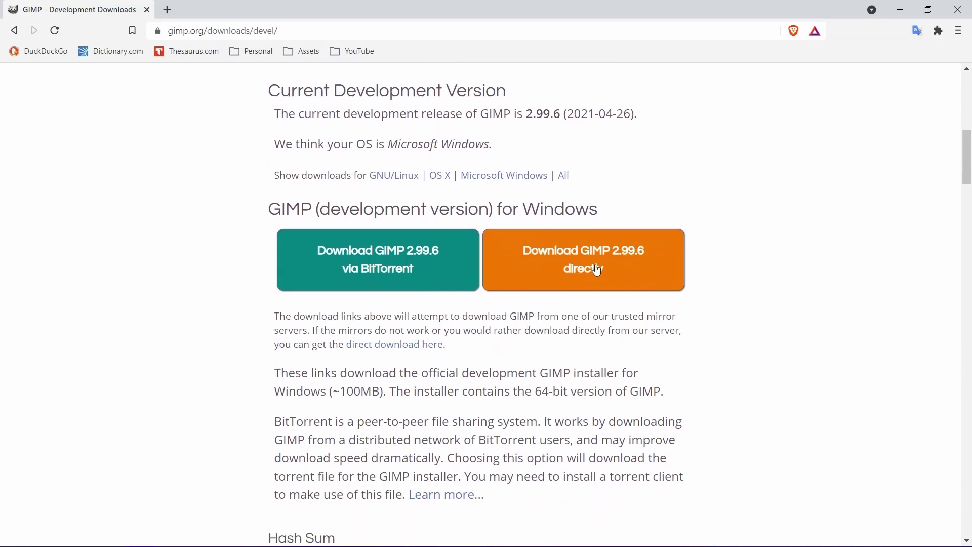
click(569, 268)
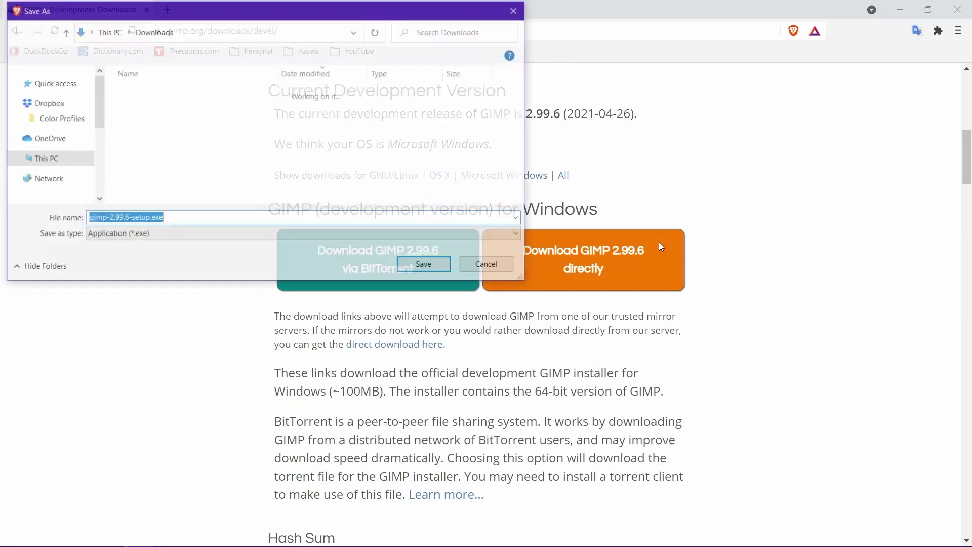
click(427, 267)
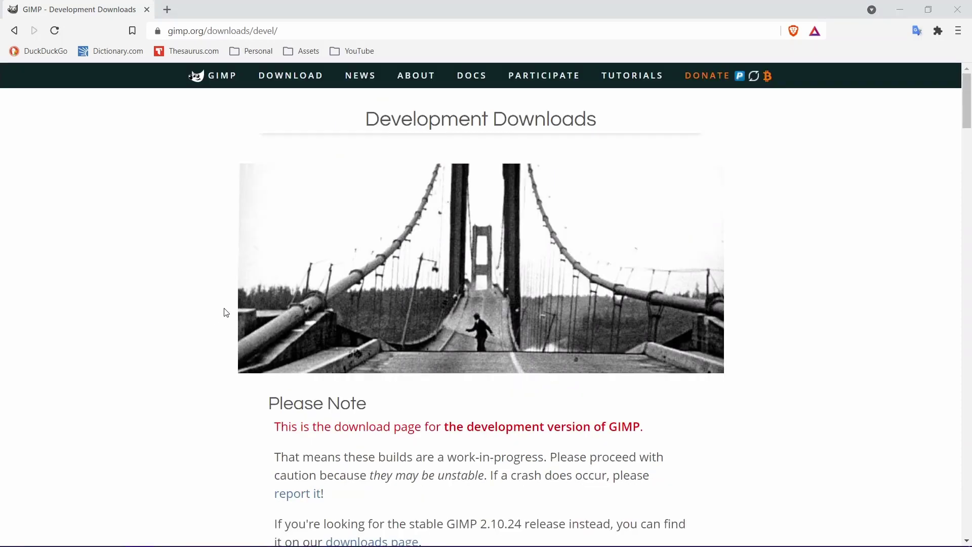
mouse_move(92, 522)
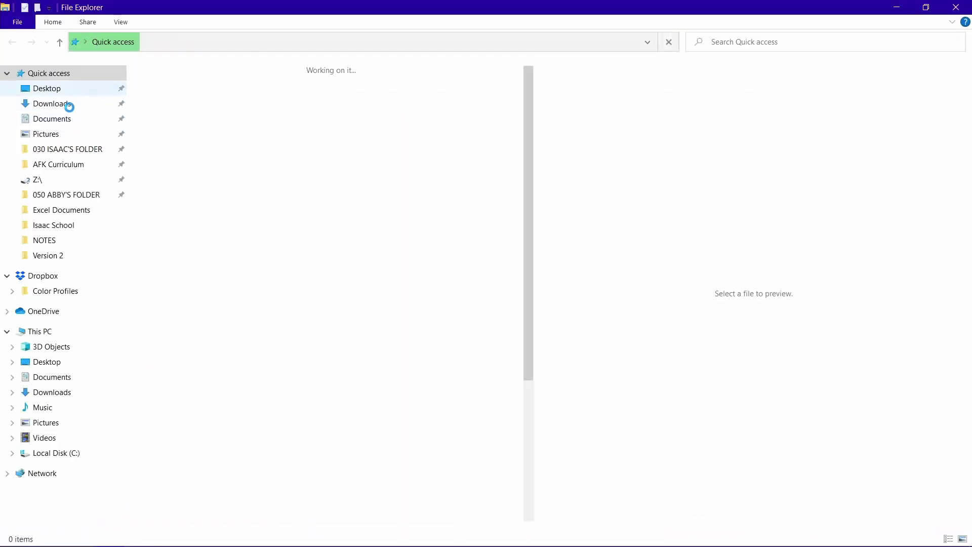
Step: Open the Downloads folder, widen the file list, and run gimp-2.99.6-setup.exe
click(70, 105)
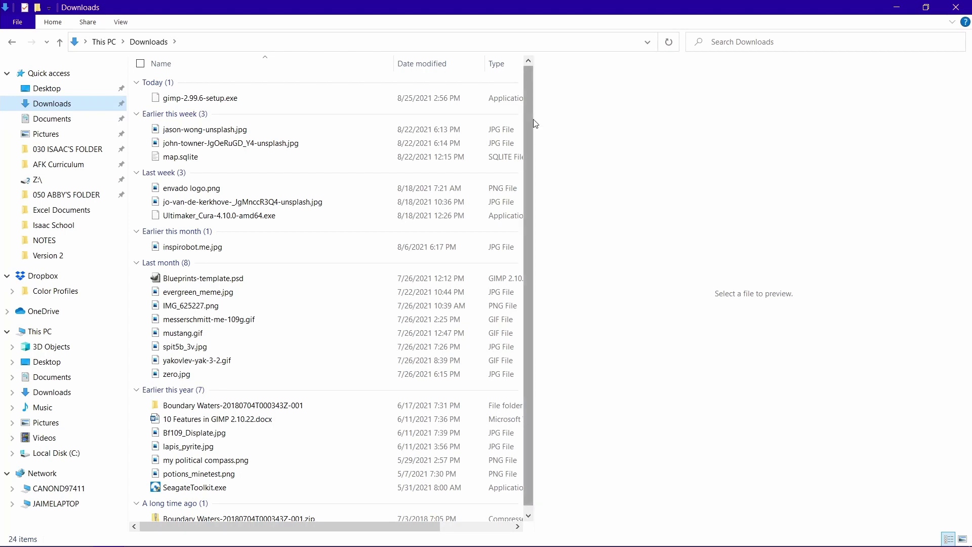
drag(535, 119, 651, 120)
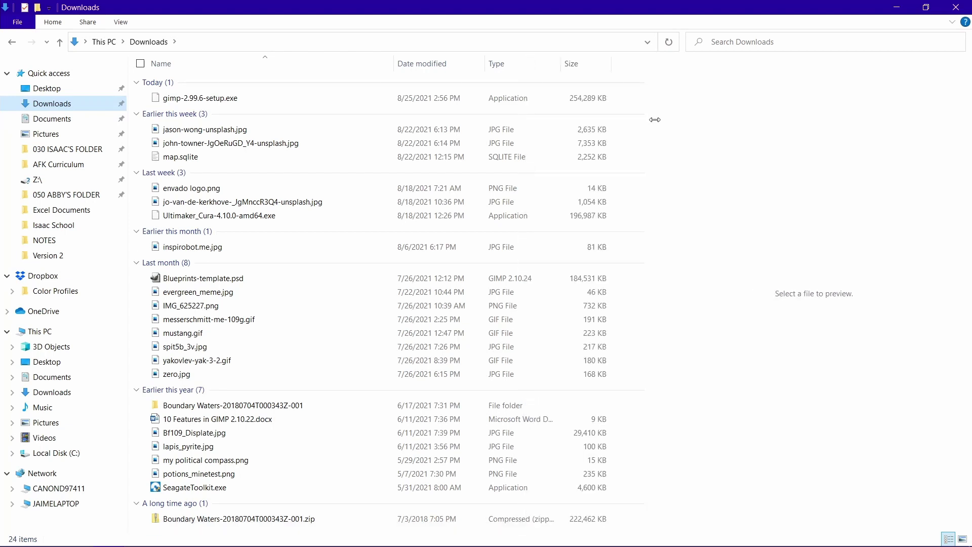
click(440, 98)
double_click(268, 100)
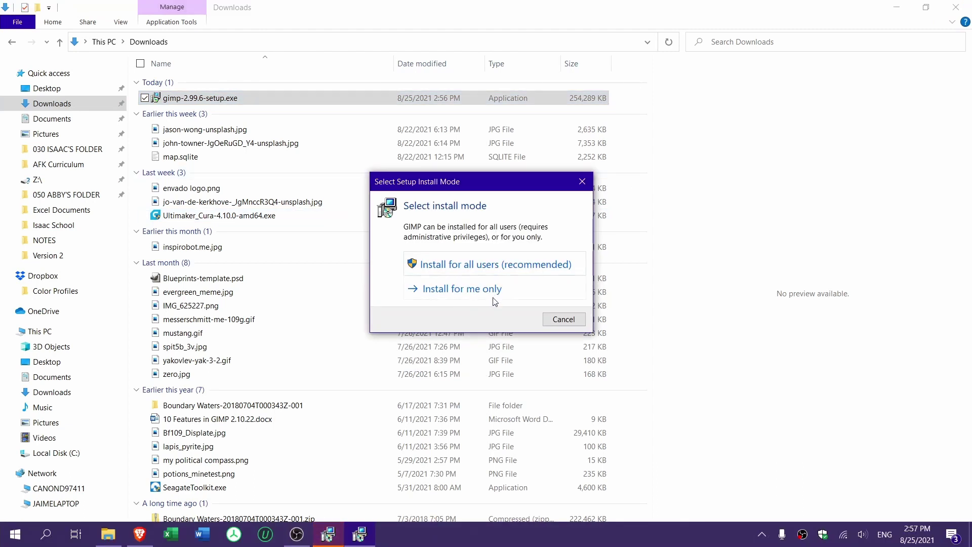
Step: Choose to install GIMP for all users with English as the setup language
click(491, 290)
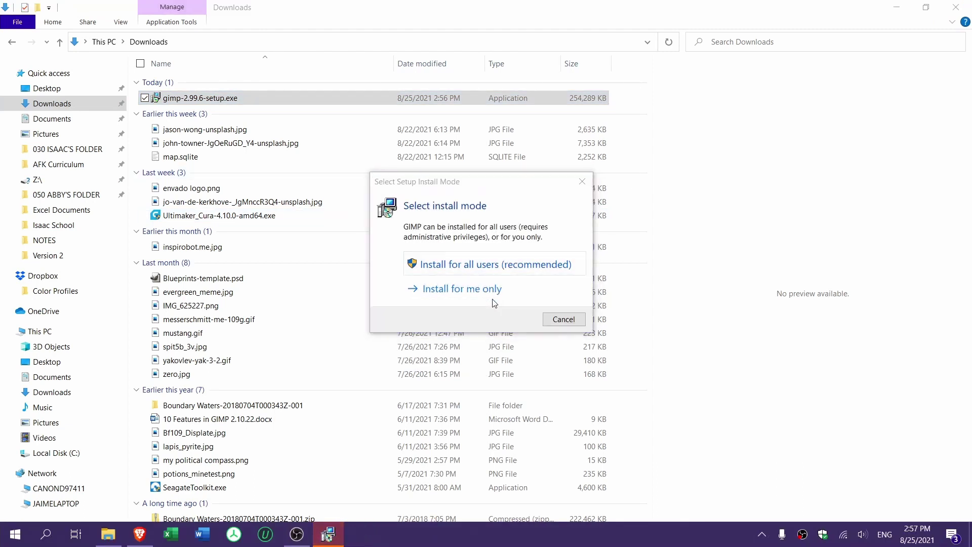
click(482, 266)
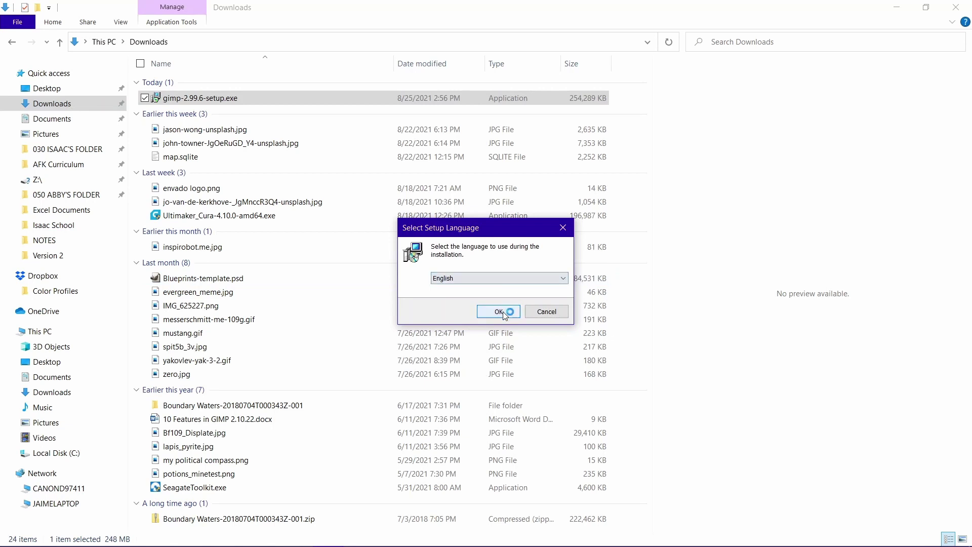
click(499, 311)
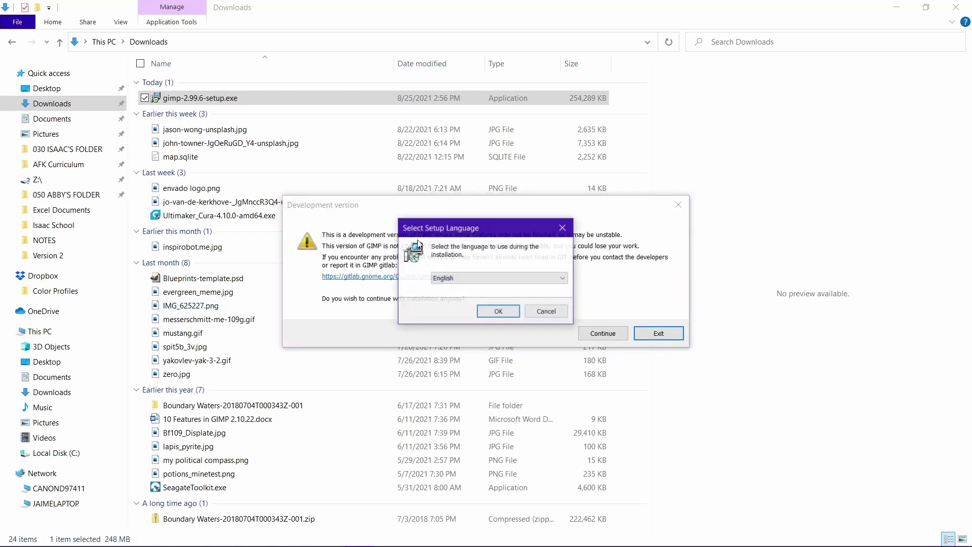
click(496, 311)
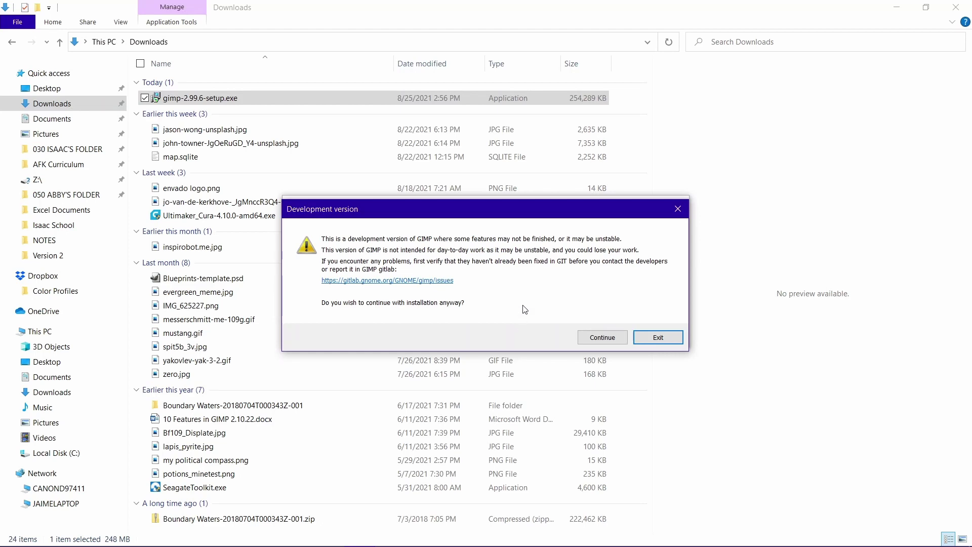
Step: Accept the development-version warnings, then cancel exiting setup to stay on the main screen
click(614, 338)
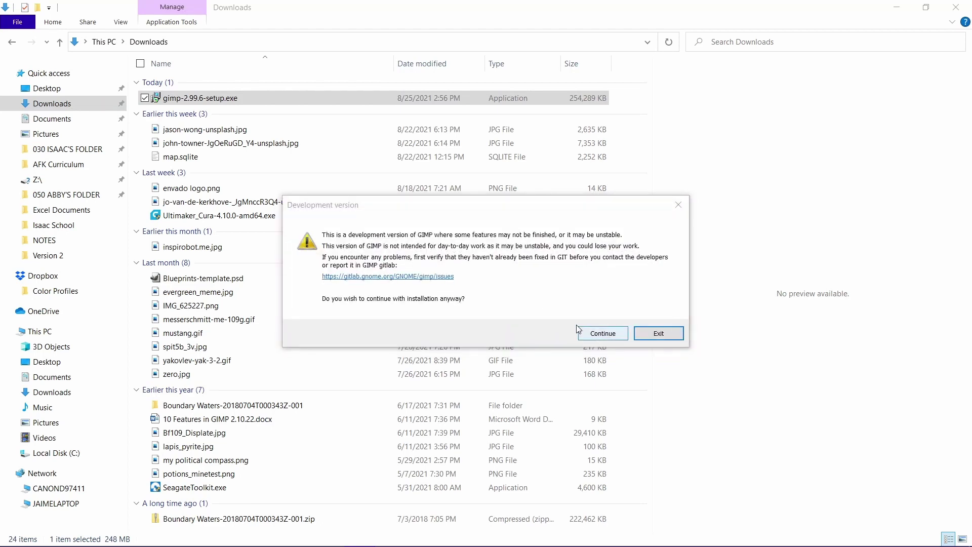
click(603, 333)
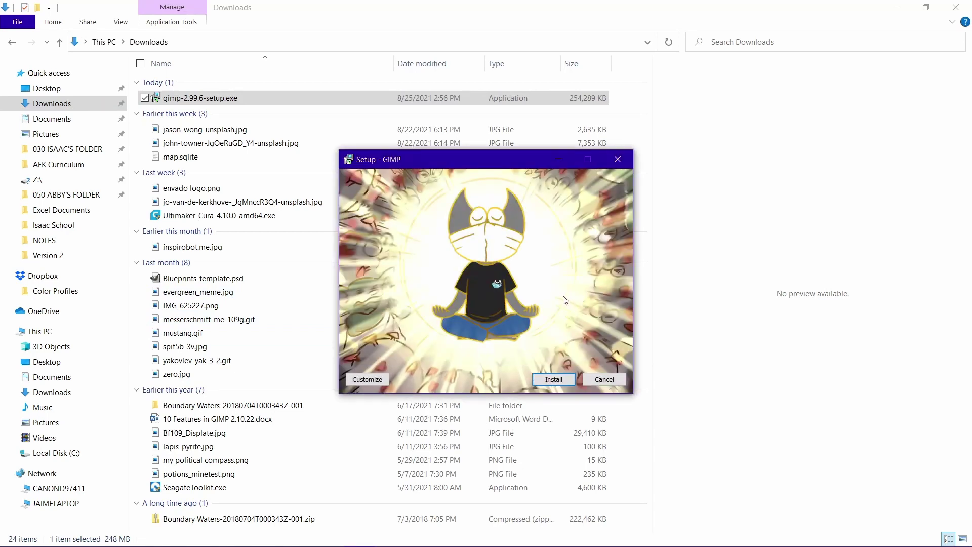
click(618, 158)
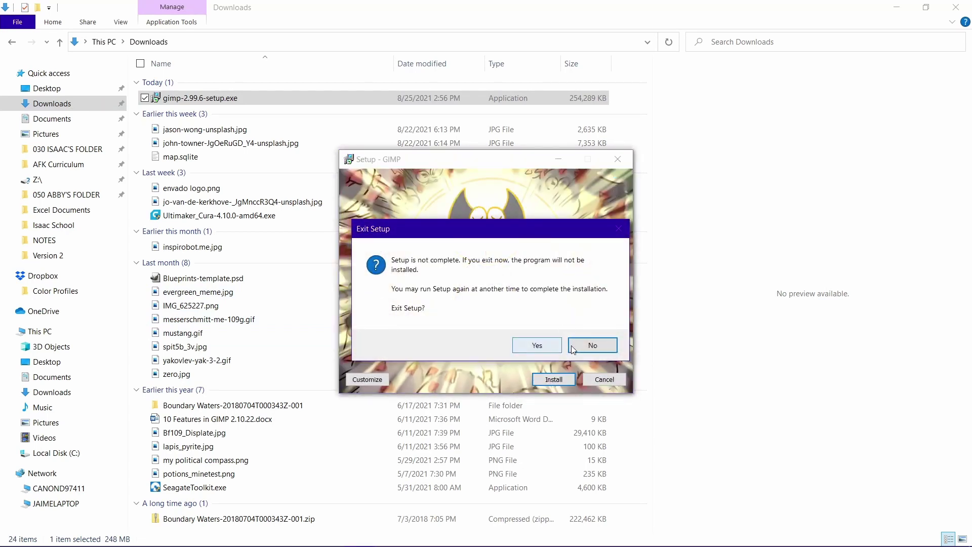
click(555, 348)
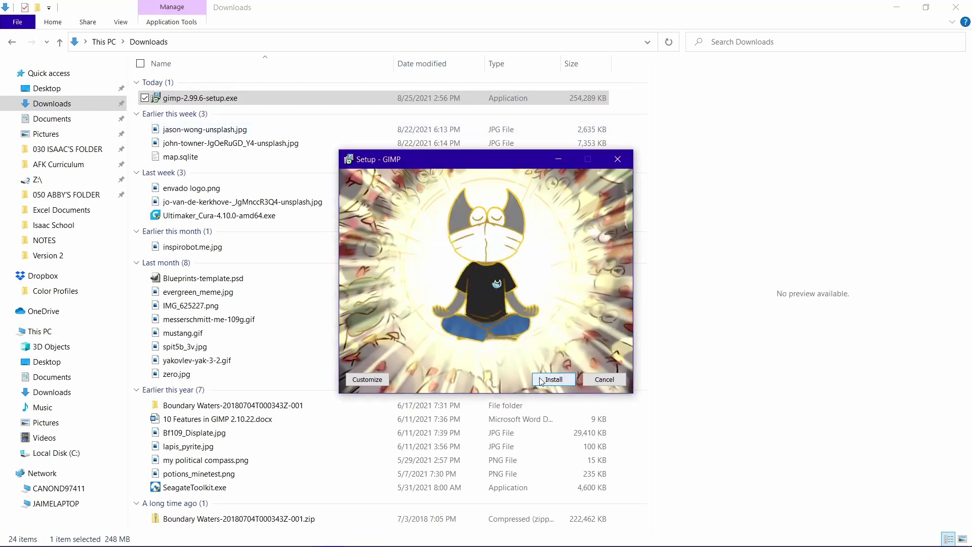
Step: Customize the install to C:\Program Files\GIMP 2.99 with full components and a desktop icon
click(361, 380)
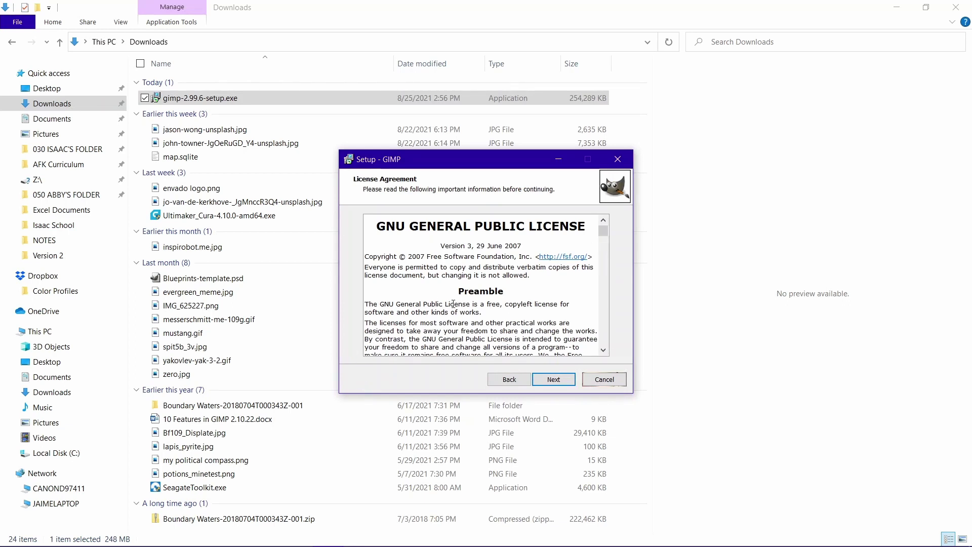
click(547, 380)
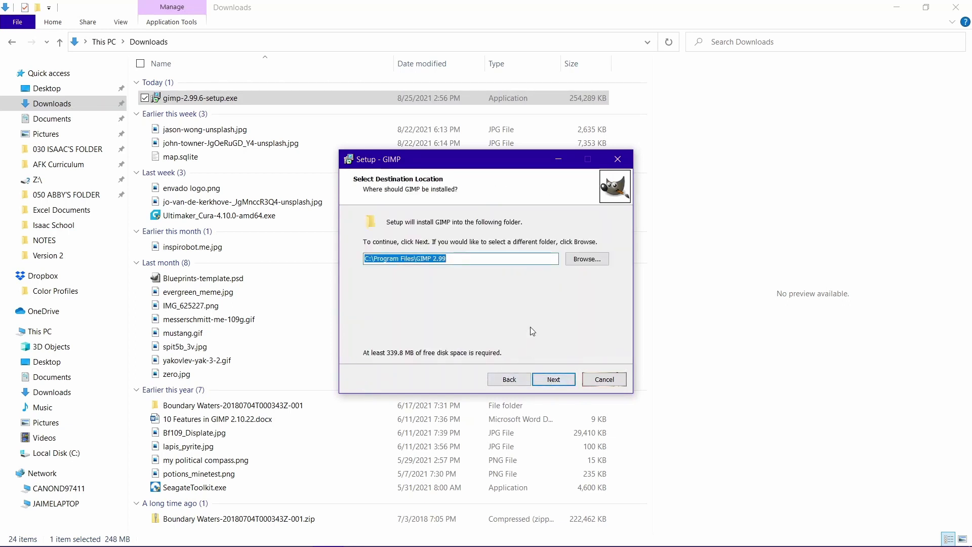
click(555, 380)
drag(502, 301, 511, 278)
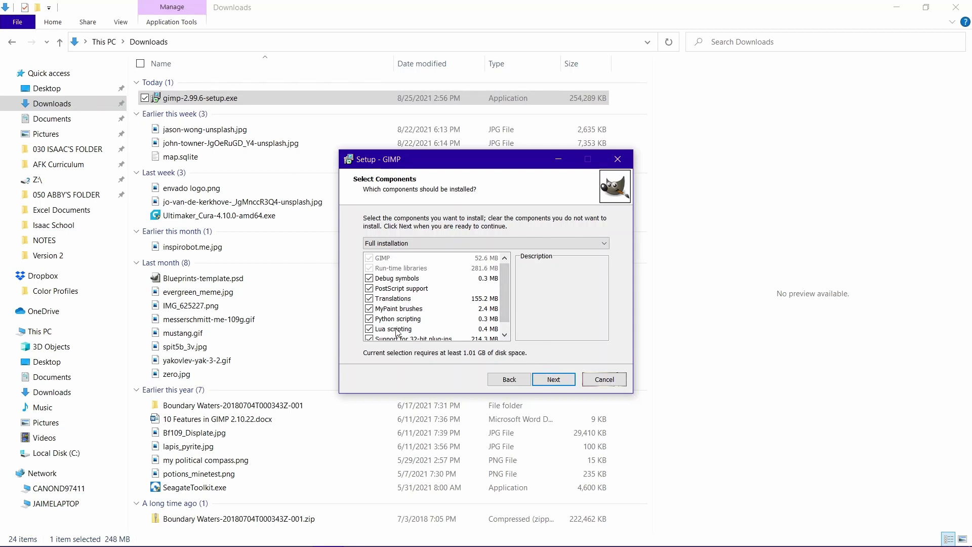
scroll(504, 299, down, 1)
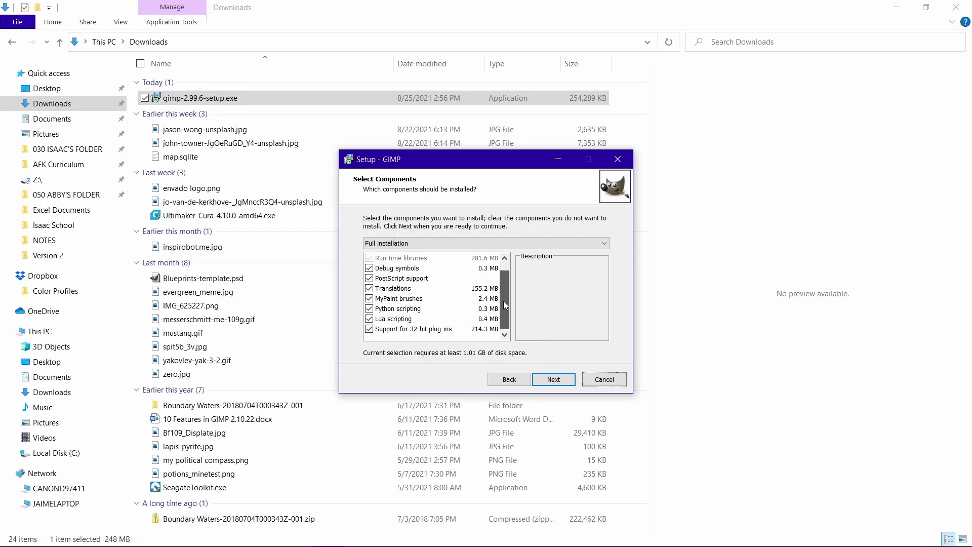
scroll(503, 294, up, 1)
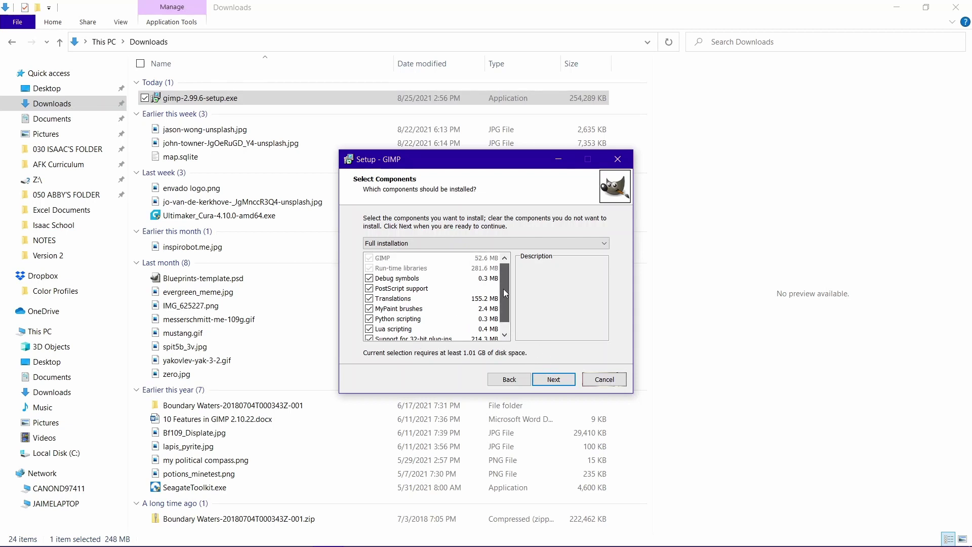
click(553, 380)
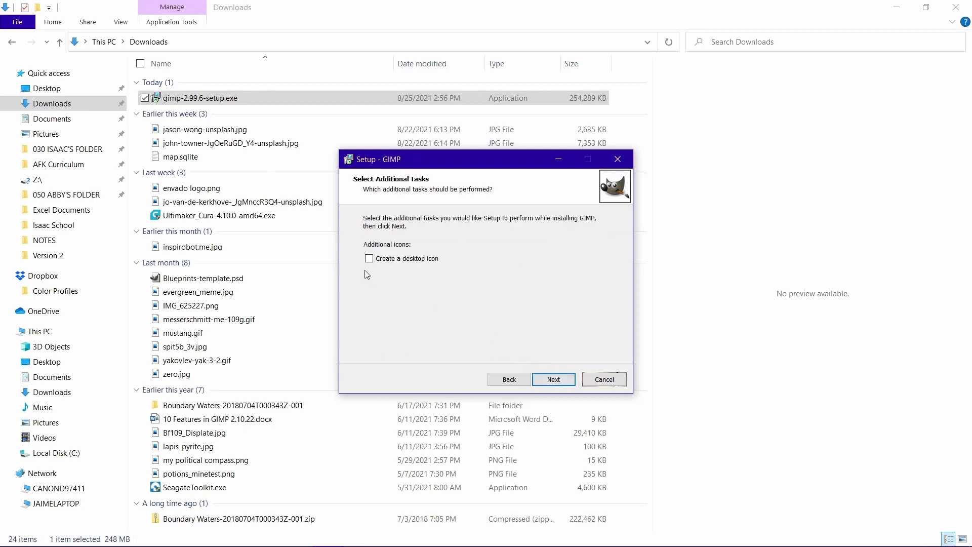
click(562, 378)
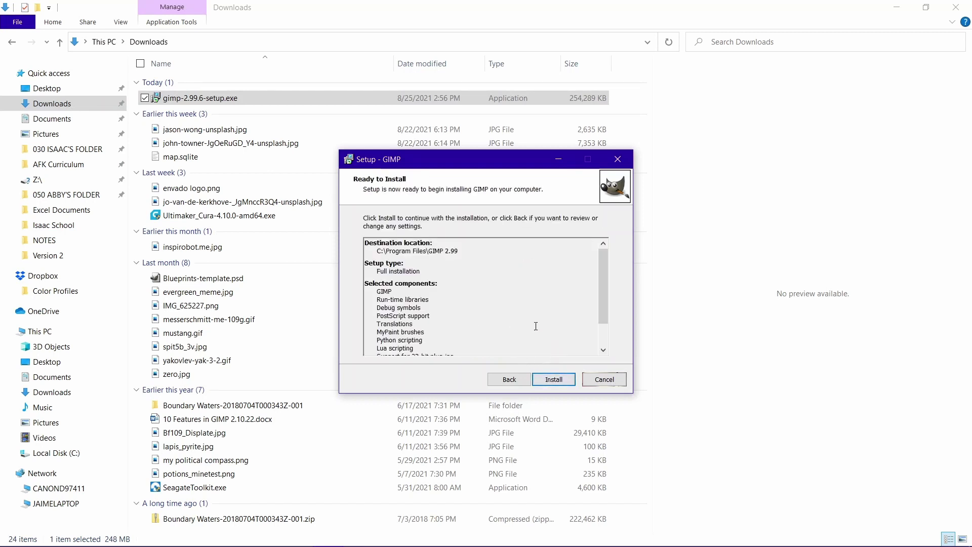
drag(606, 290, 603, 311)
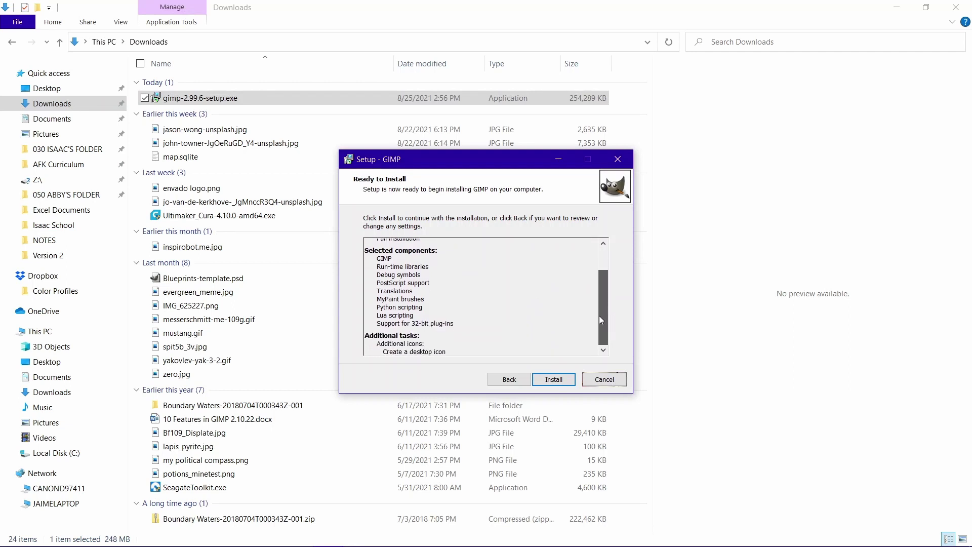
click(565, 381)
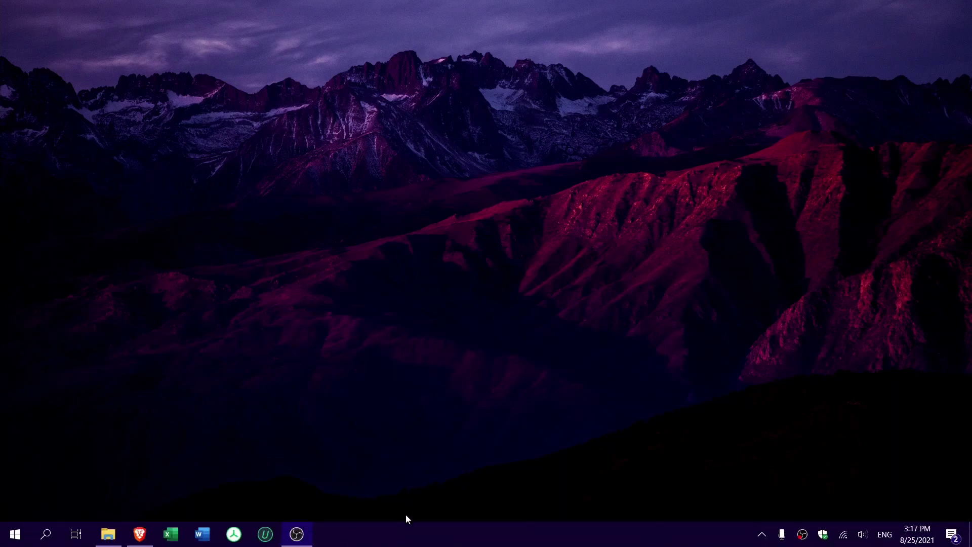
Step: Show the desktop icons and move the GIMP 2.99.6 shortcut to the top centre
right_click(401, 323)
mouse_move(393, 332)
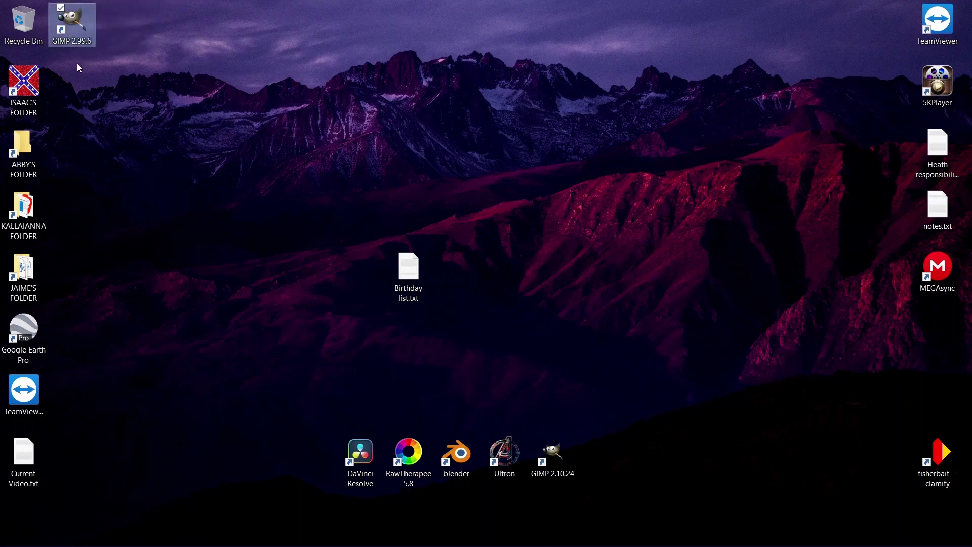
drag(368, 103, 462, 101)
click(471, 162)
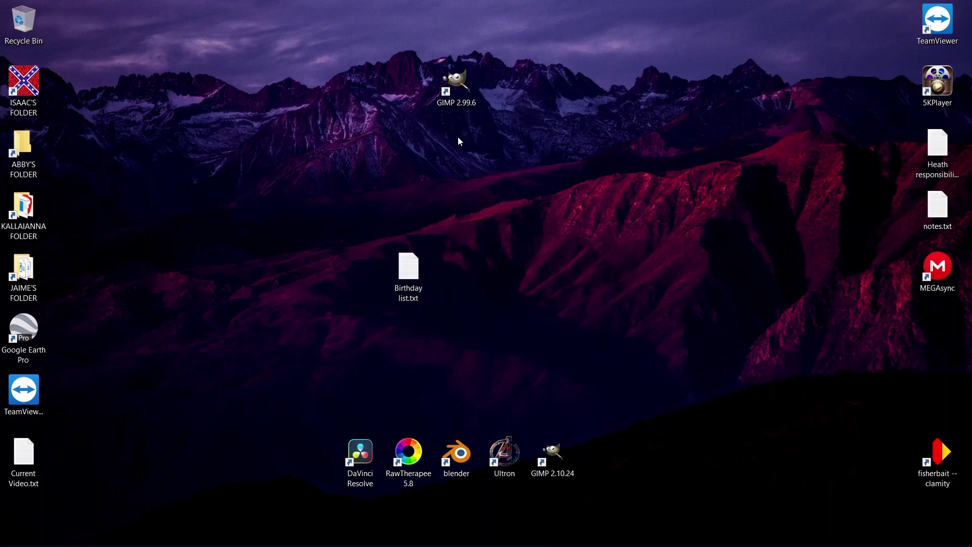
Step: Launch GIMP 2.99.6 from its shortcut and close the floating Channels dialog
double_click(457, 85)
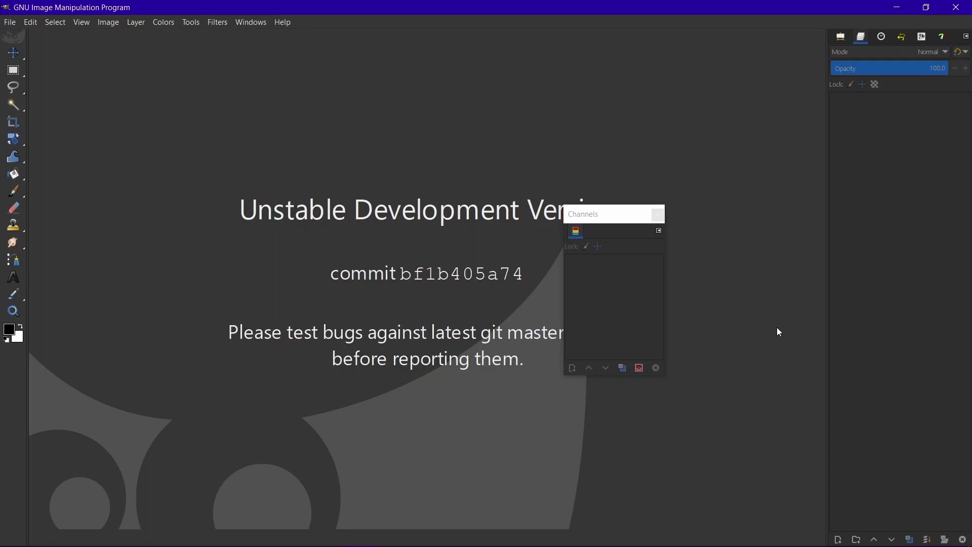
click(606, 215)
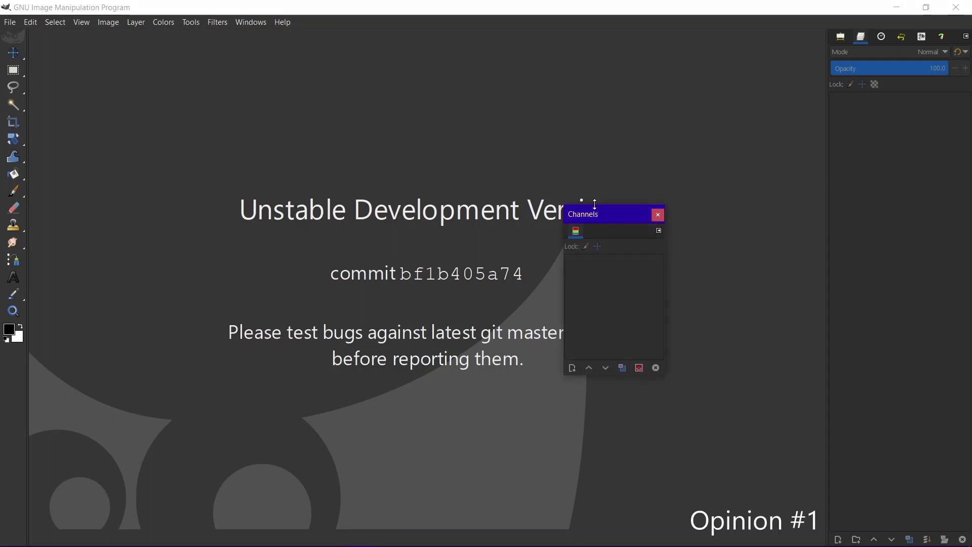
drag(606, 215, 446, 160)
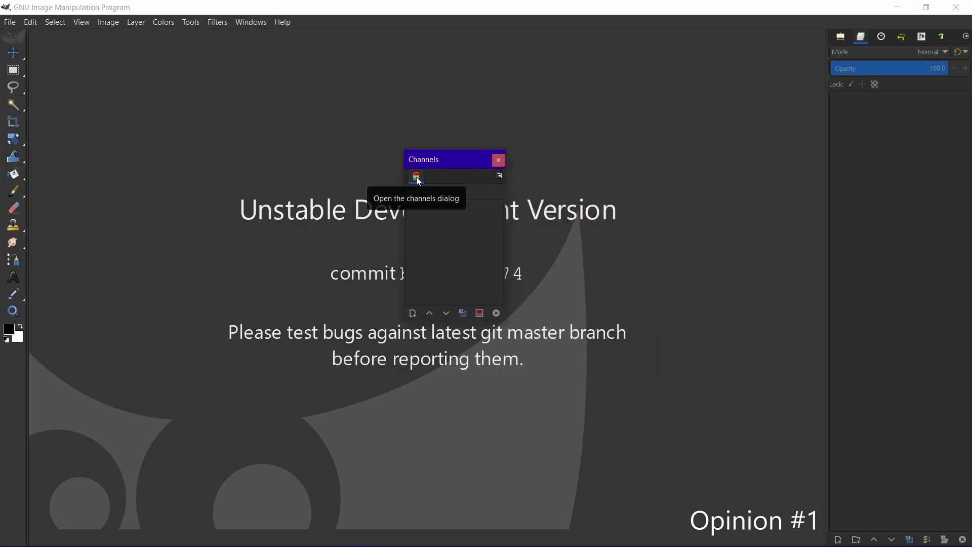
click(498, 161)
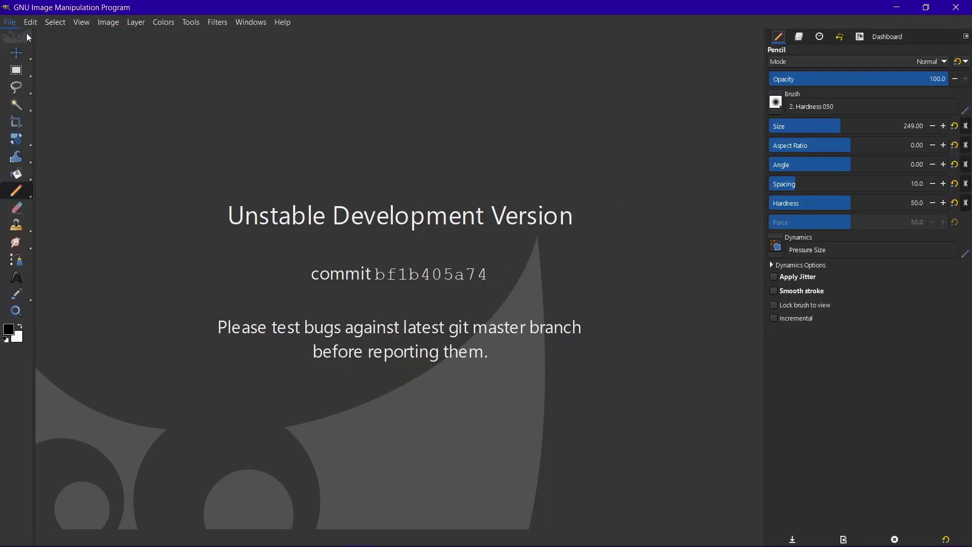
Step: Start a new image via File > New and scroll through the Template presets
click(10, 22)
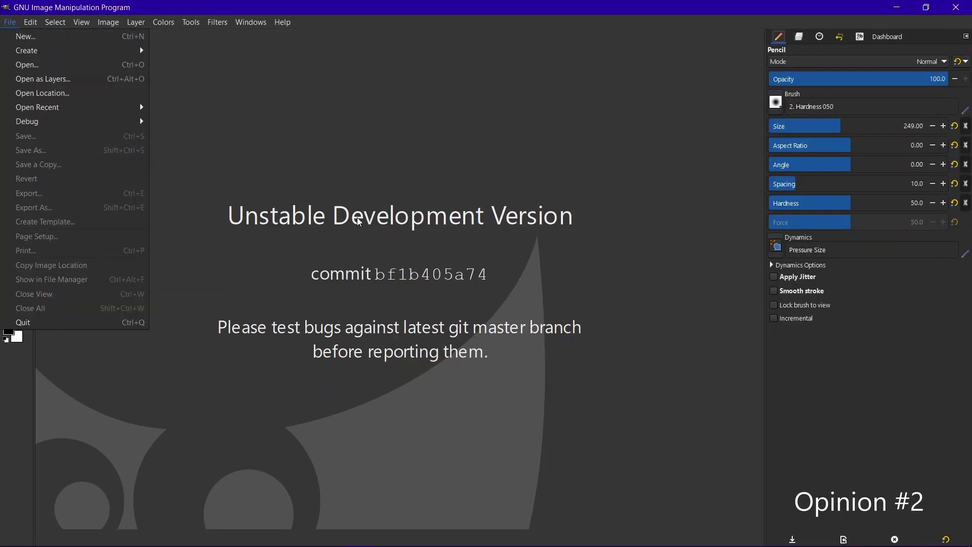
click(65, 40)
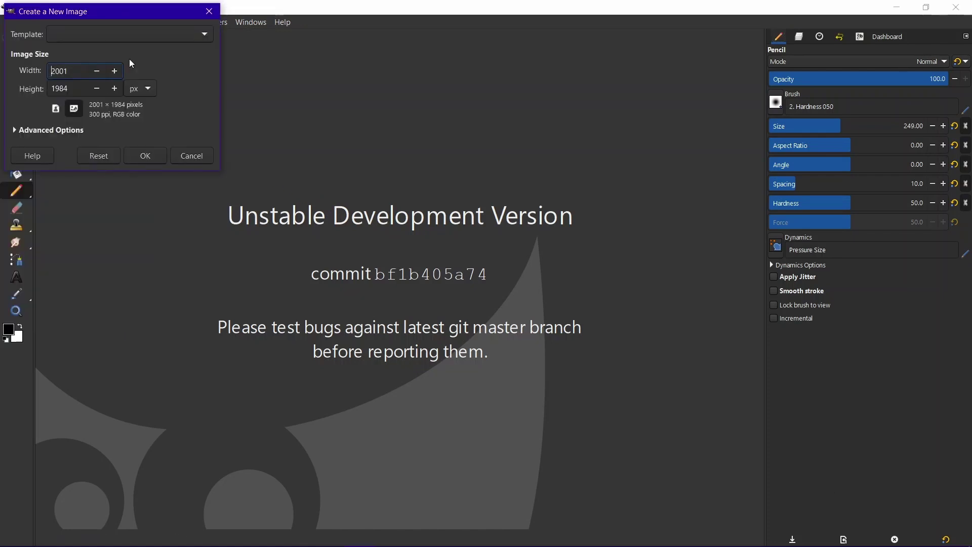
drag(93, 17, 241, 74)
click(251, 91)
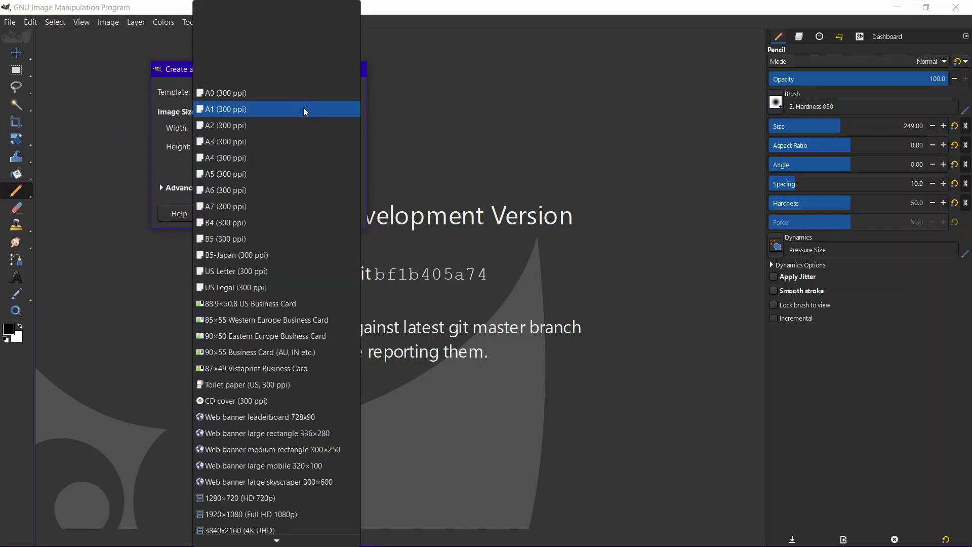
scroll(304, 506, down, 3)
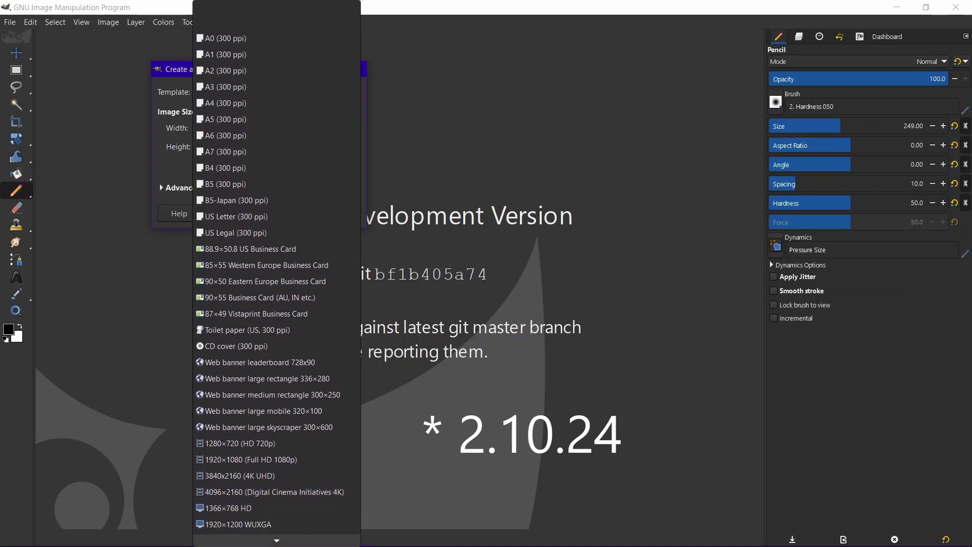
scroll(278, 527, down, 5)
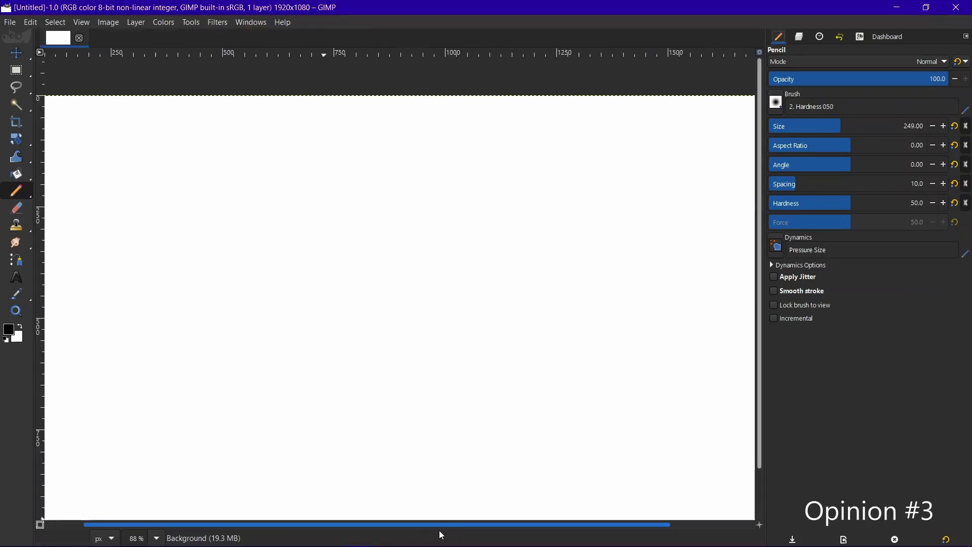
Step: Paint test strokes on the 1920×1080 canvas and show the Layers dock tab
drag(440, 525, 409, 523)
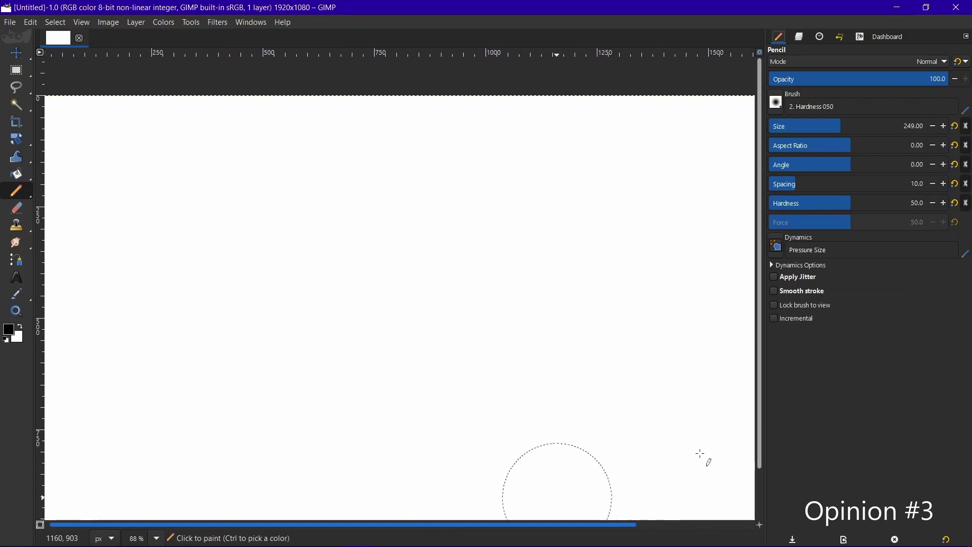
drag(761, 424, 755, 373)
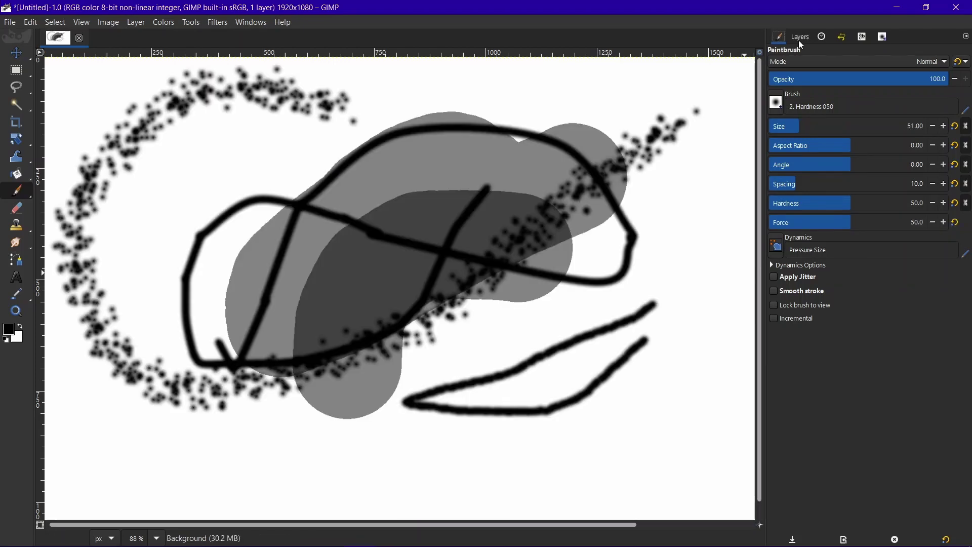
click(799, 38)
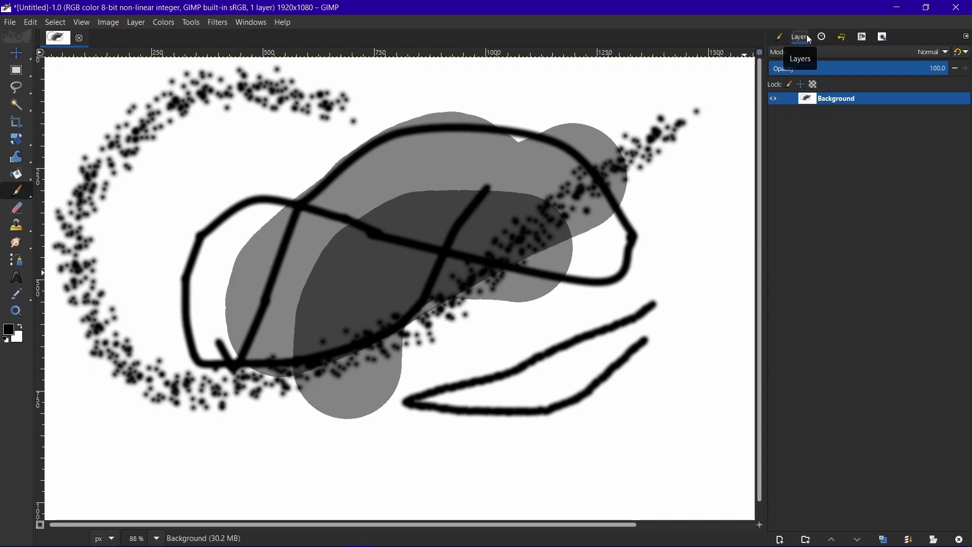
click(967, 38)
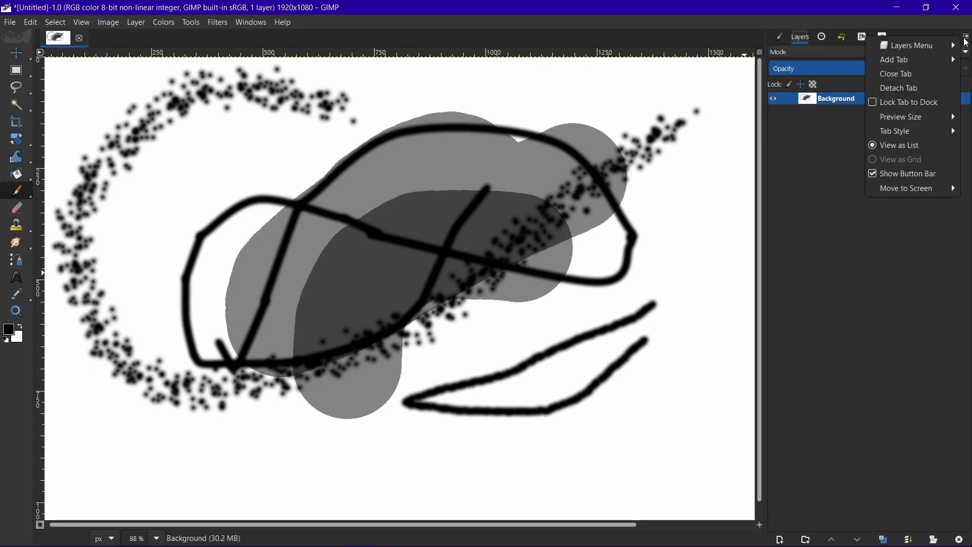
mouse_move(926, 135)
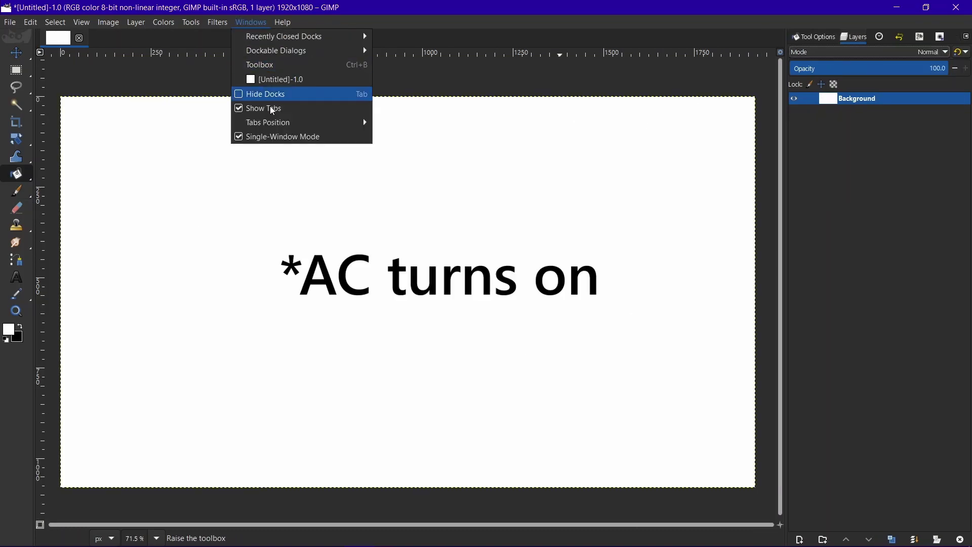
mouse_move(278, 125)
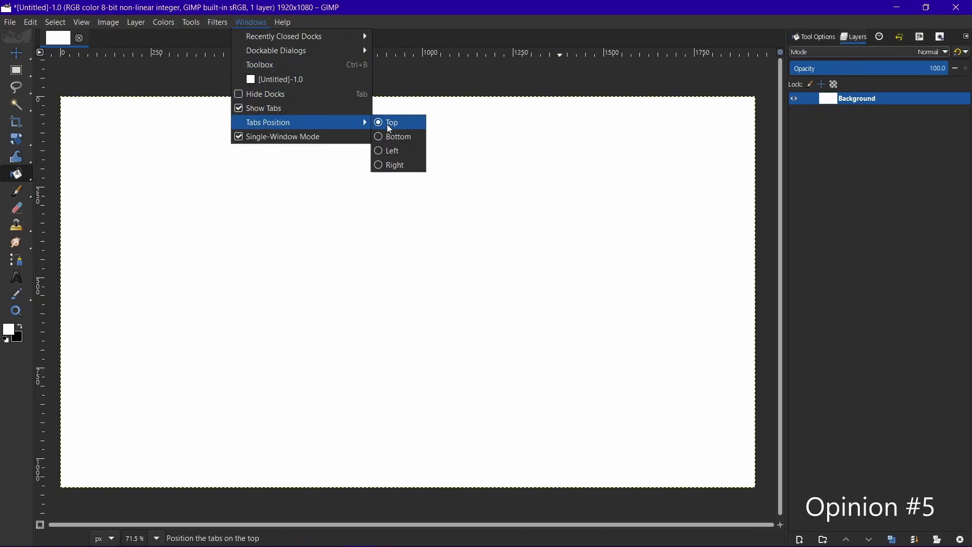
click(390, 137)
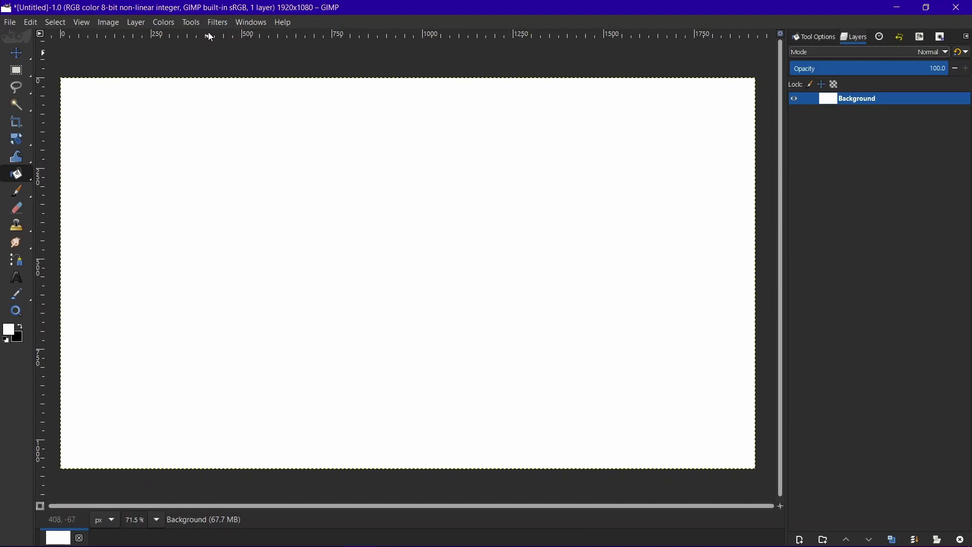
click(252, 22)
mouse_move(293, 129)
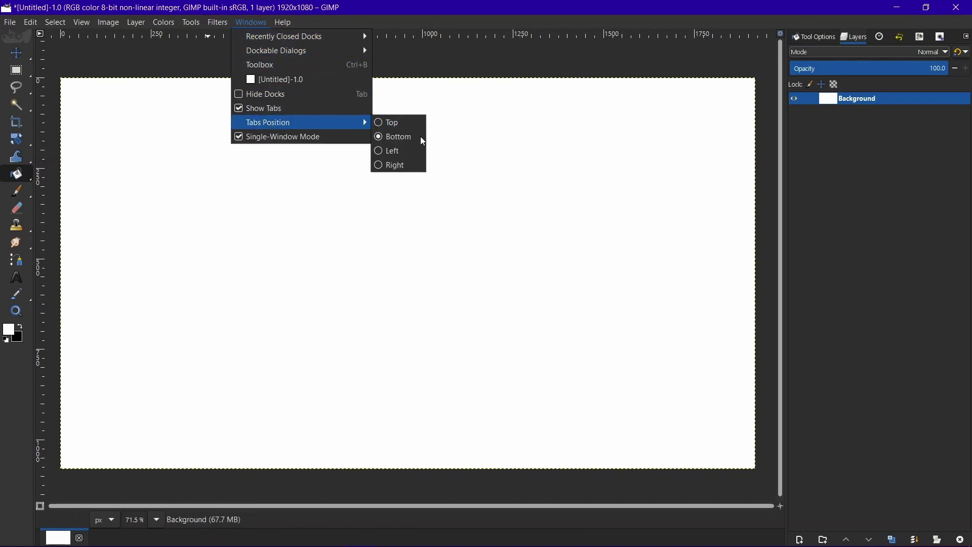
click(400, 151)
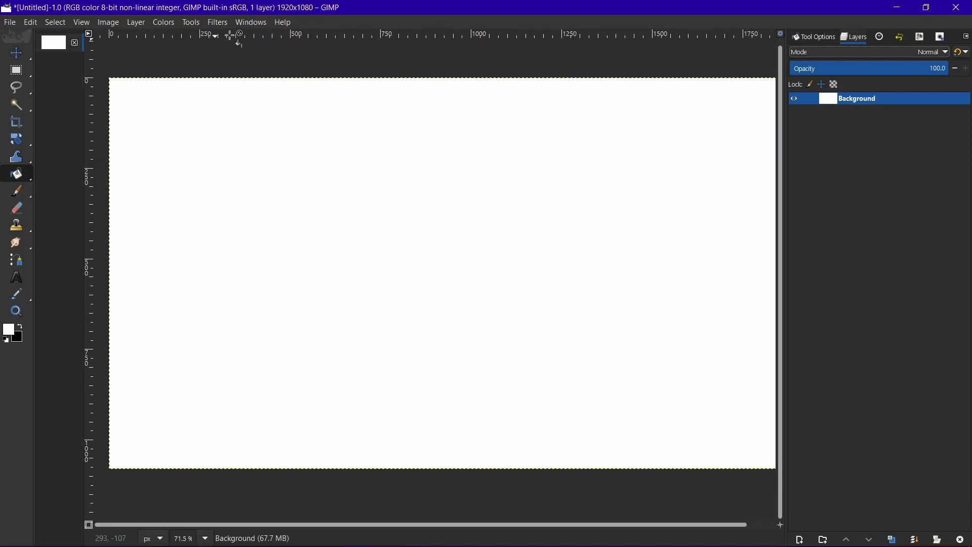
click(247, 23)
mouse_move(346, 122)
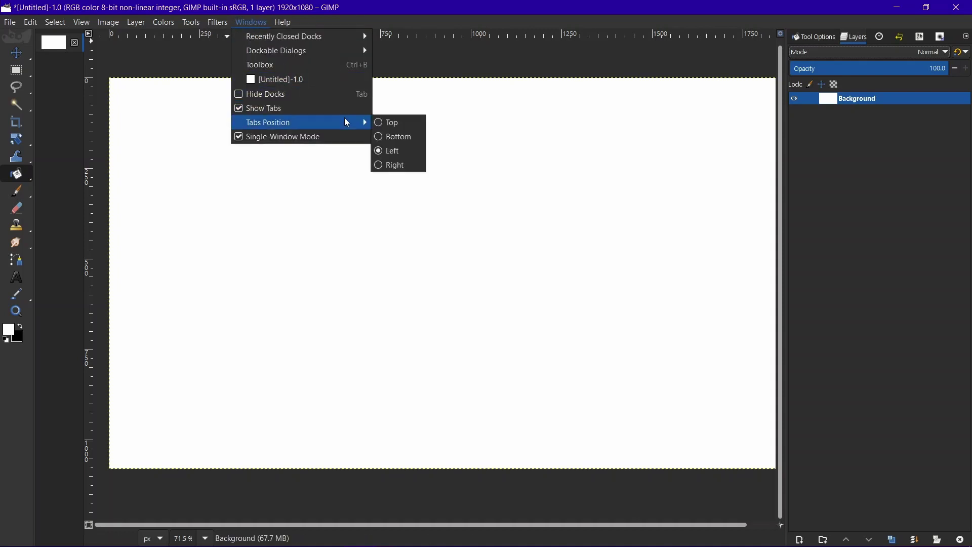
click(398, 163)
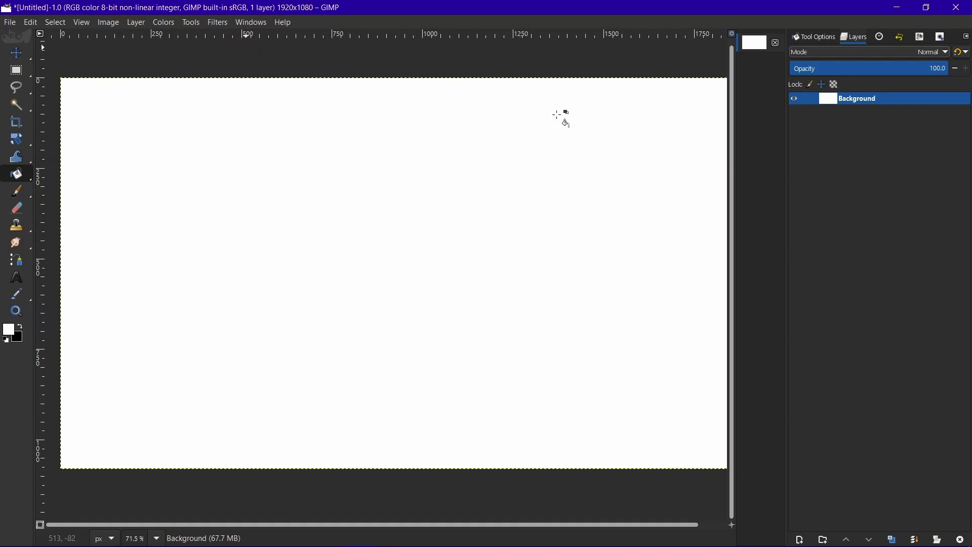
click(218, 23)
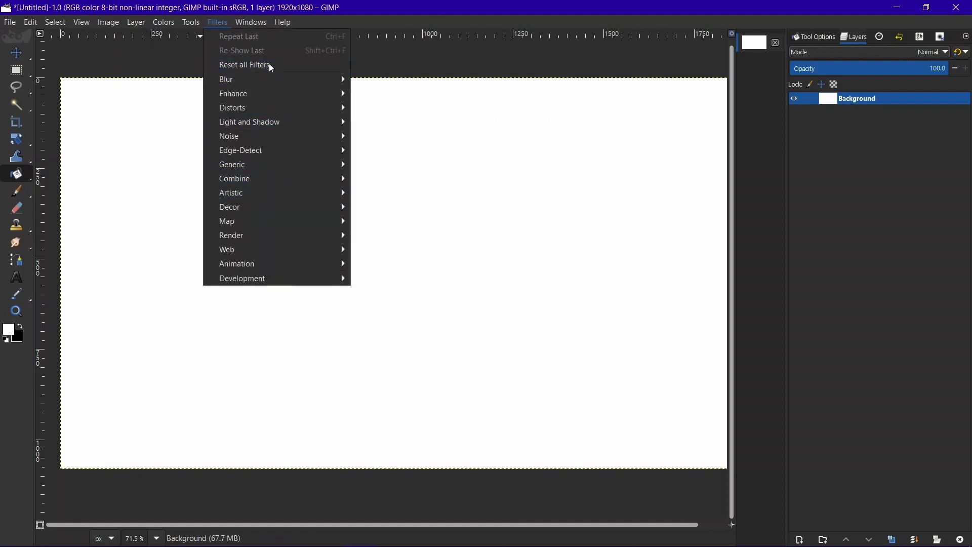
mouse_move(288, 99)
click(238, 23)
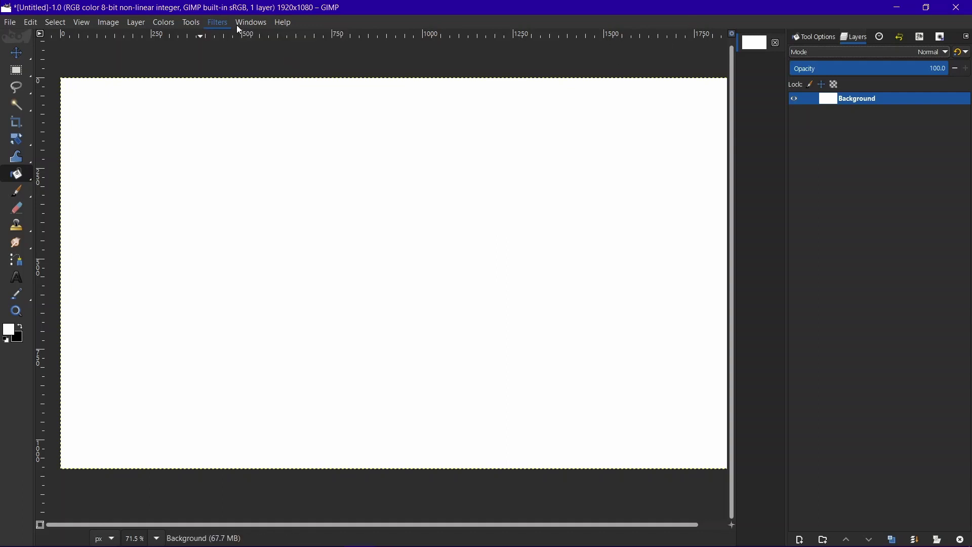
mouse_move(274, 38)
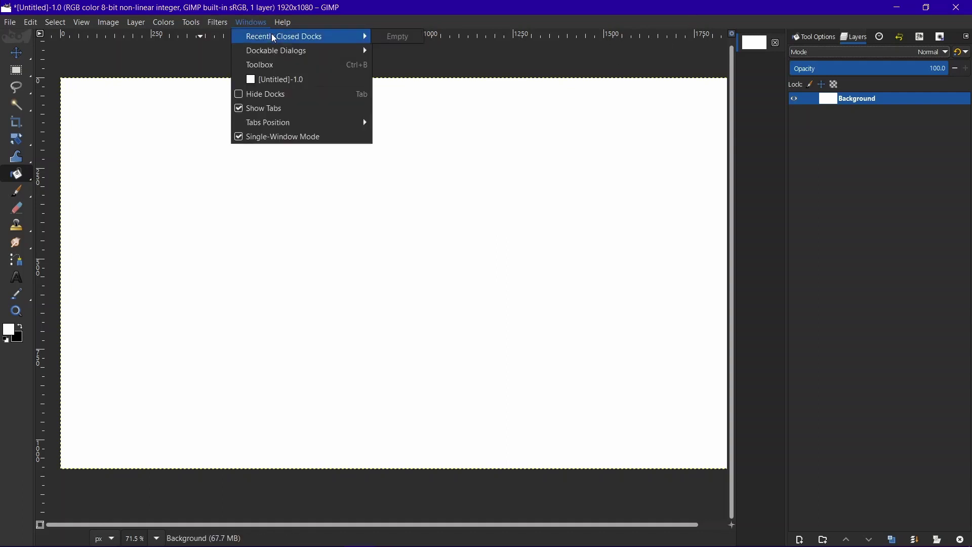
mouse_move(302, 127)
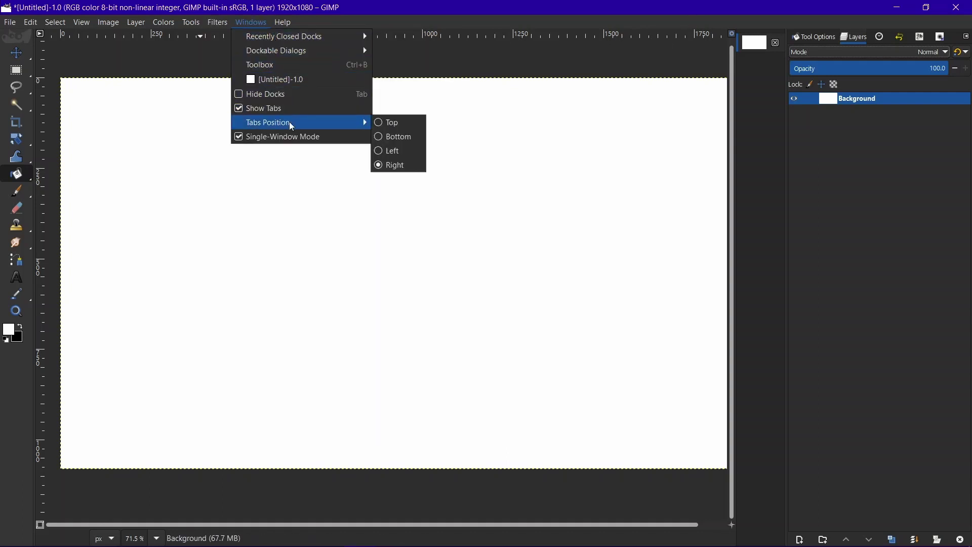
click(389, 123)
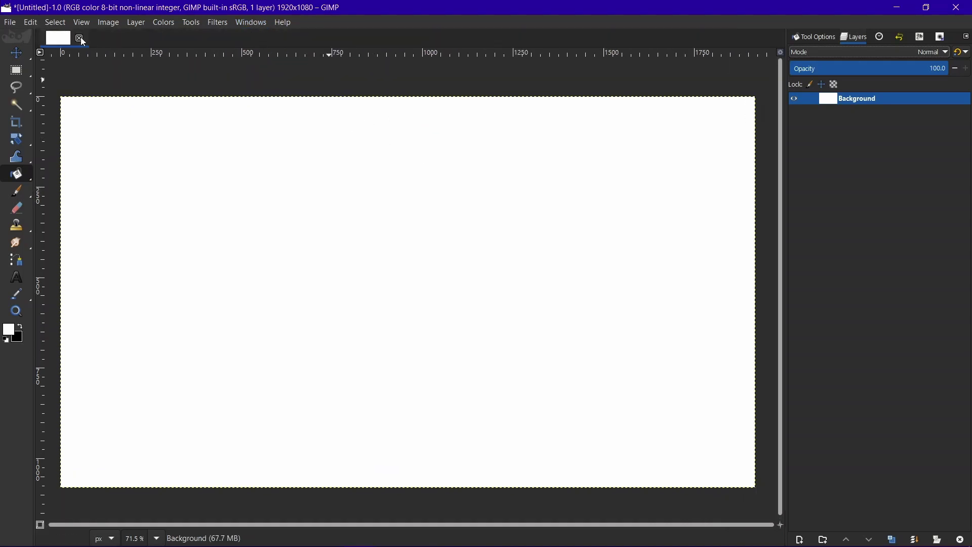
Step: Switch off 'Check for updates (requires internet)' in Edit > Preferences
key(alt+e)
key(e)
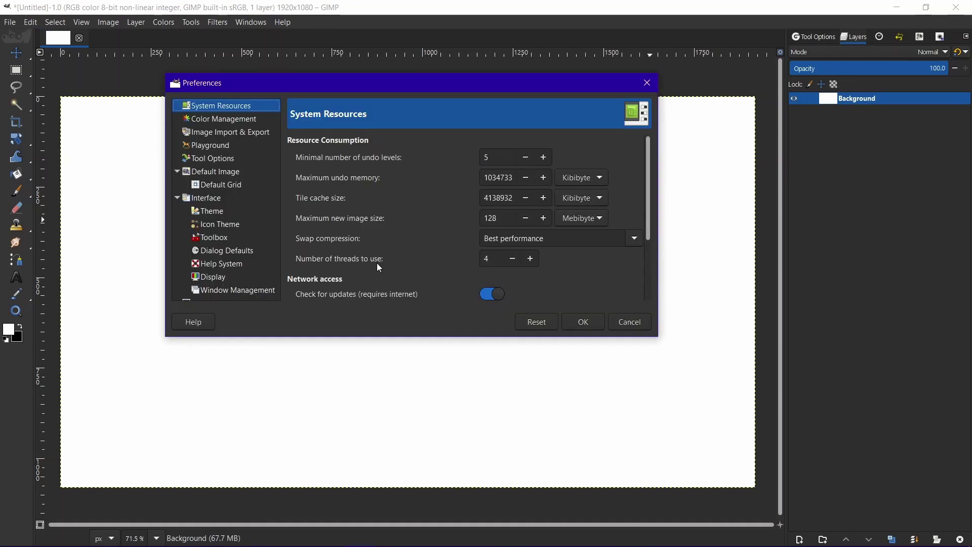
click(491, 294)
Step: Turn 'Check for updates' back on, then show and hide the canvas grid
click(489, 297)
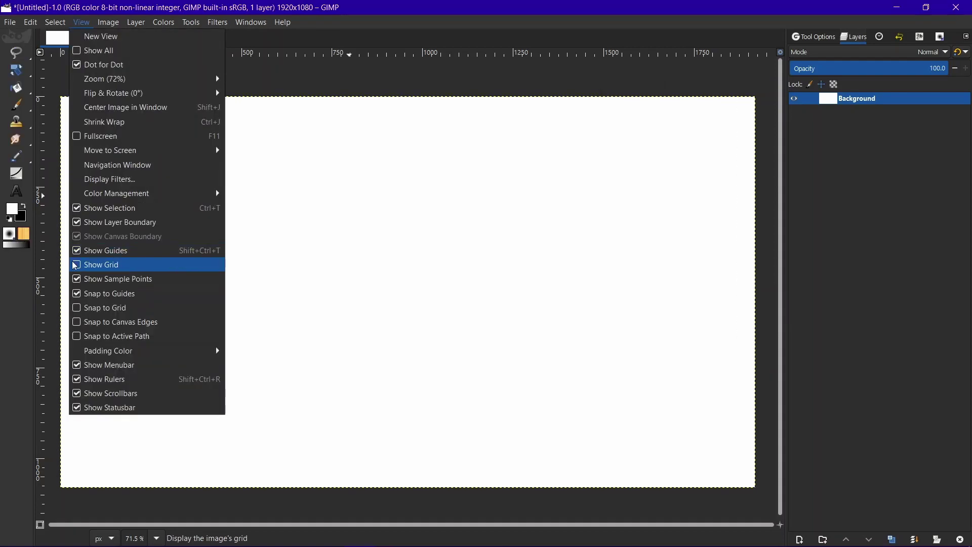
click(78, 264)
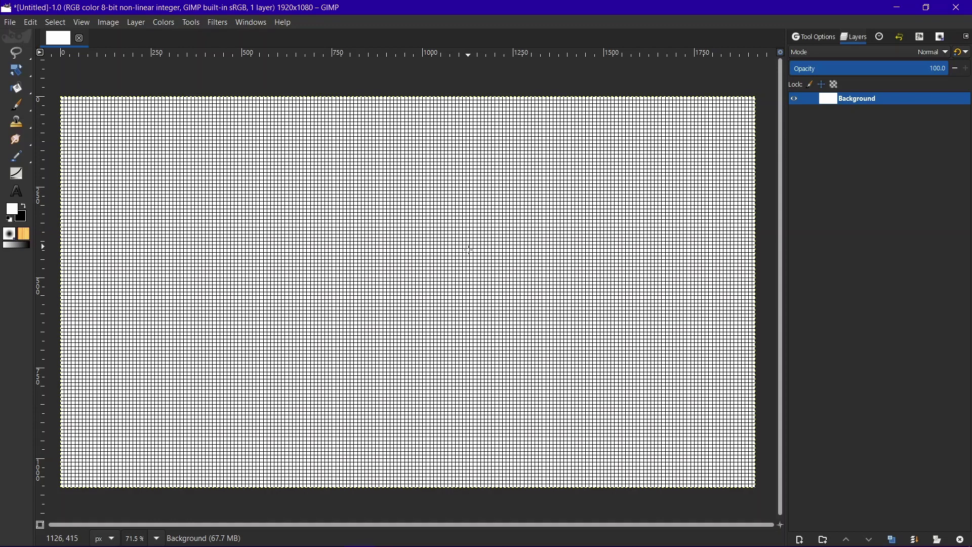
click(85, 24)
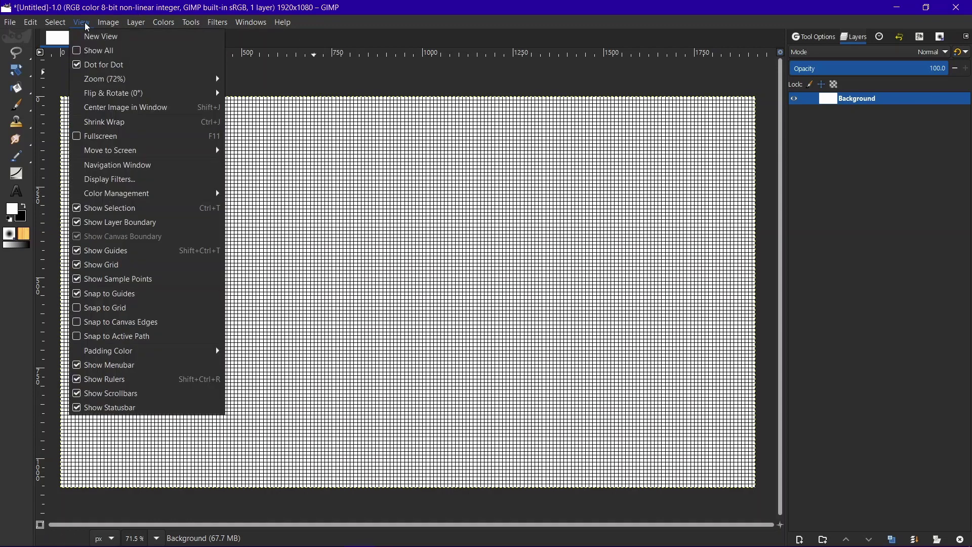
click(77, 265)
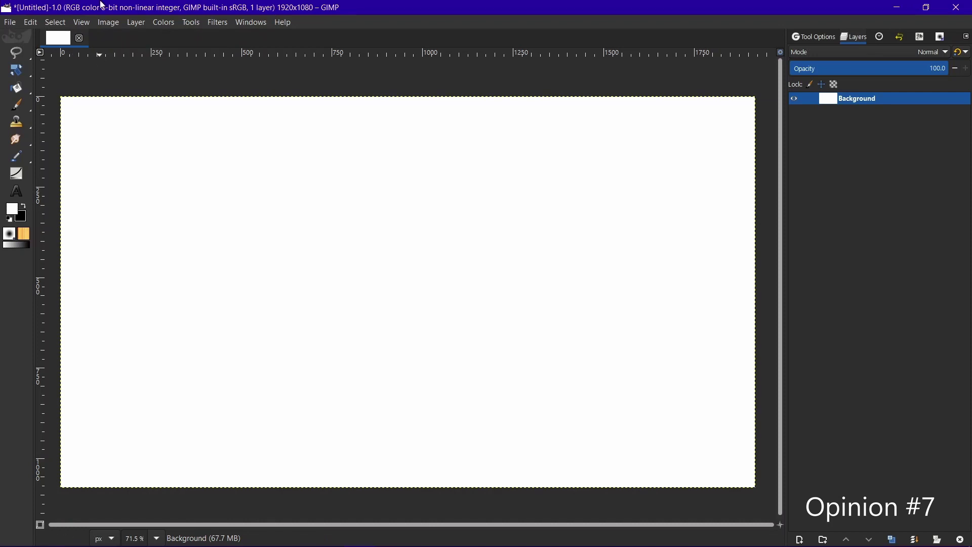
Step: Browse Image > Mode, then duplicate the Background layer and add a layer mask to the copy
click(103, 23)
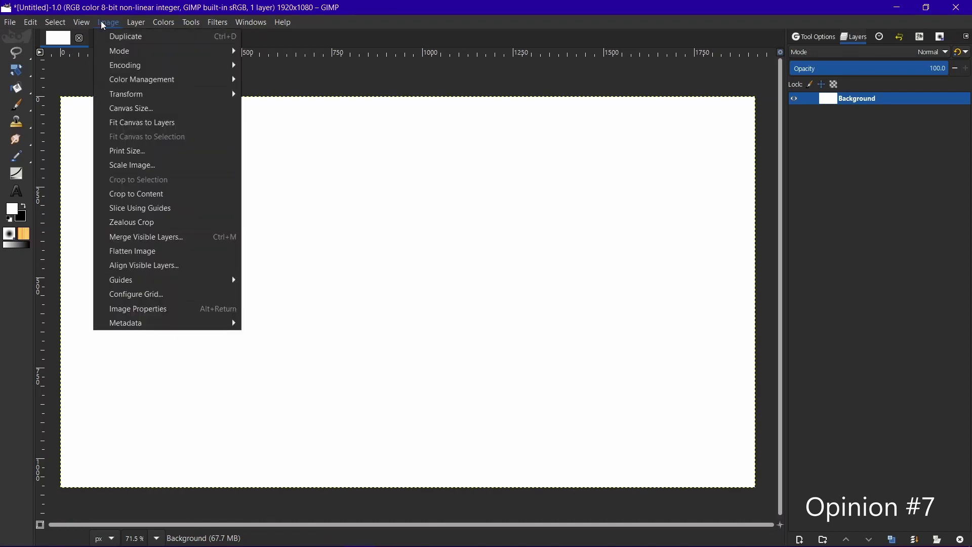
mouse_move(203, 51)
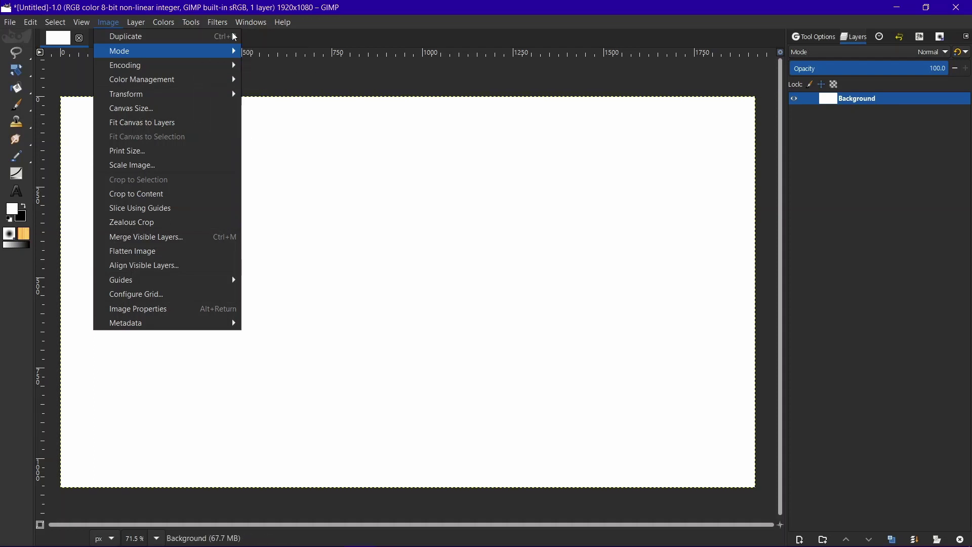
click(109, 22)
click(145, 24)
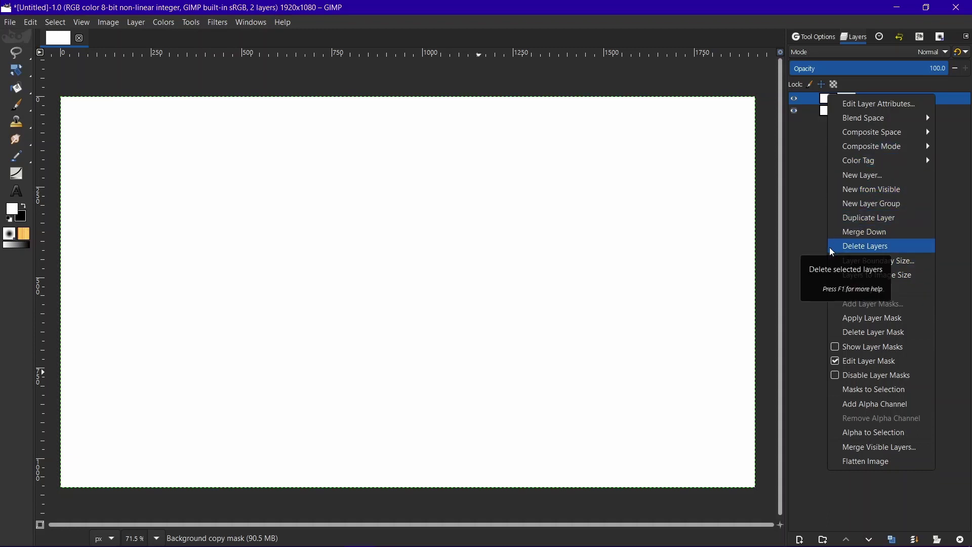
Step: Delete the Background copy and Background layers, then check Tool Options and return to Layers
click(892, 248)
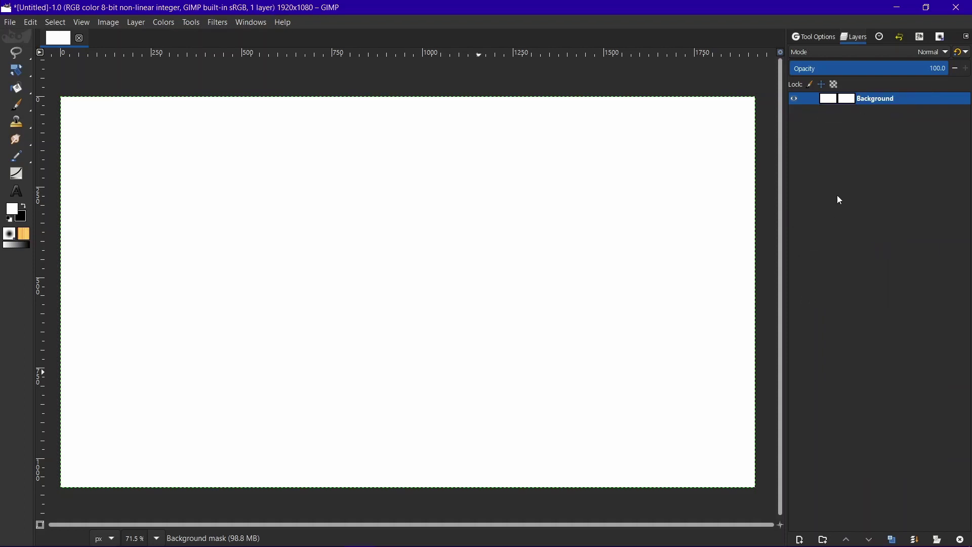
click(961, 540)
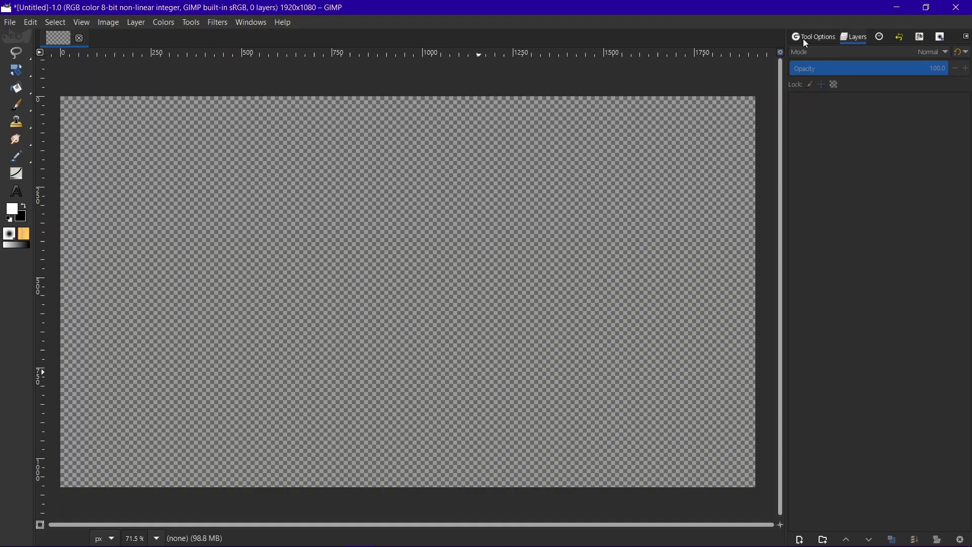
click(805, 38)
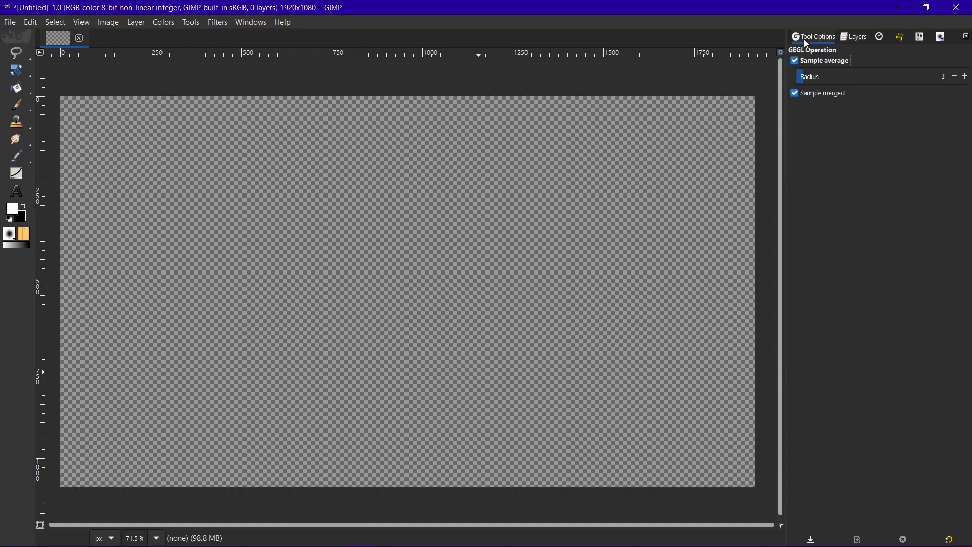
click(854, 36)
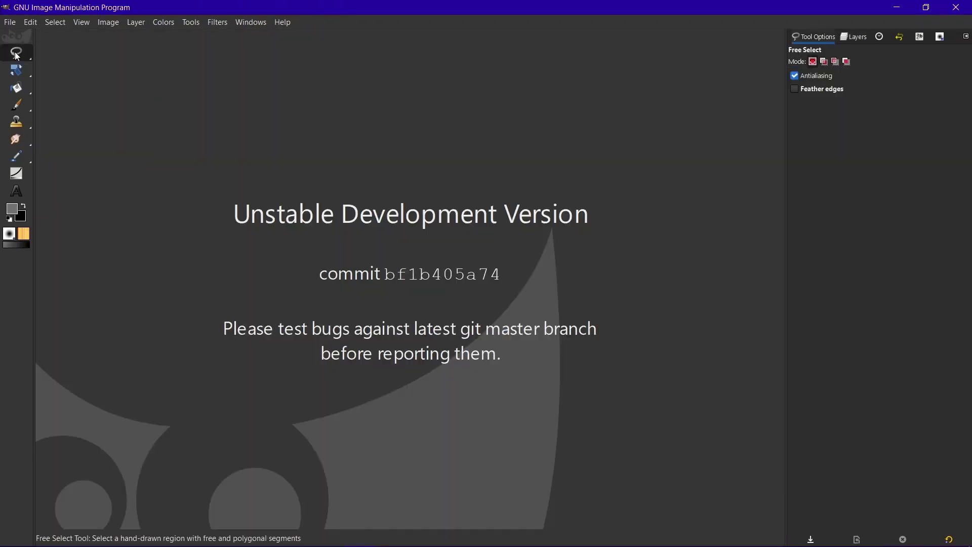
Step: Choose the Foreground Select tool from the selection tool group
mouse_move(17, 56)
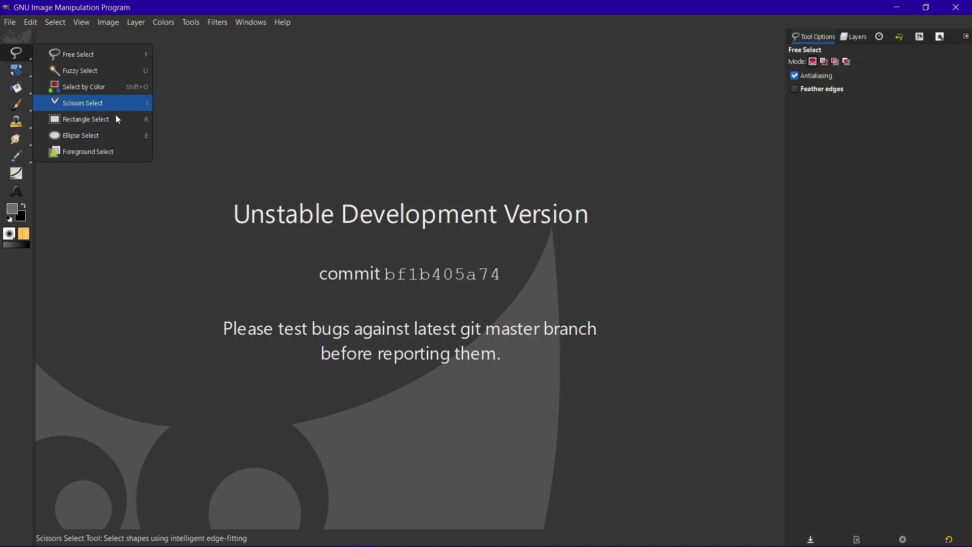
click(113, 148)
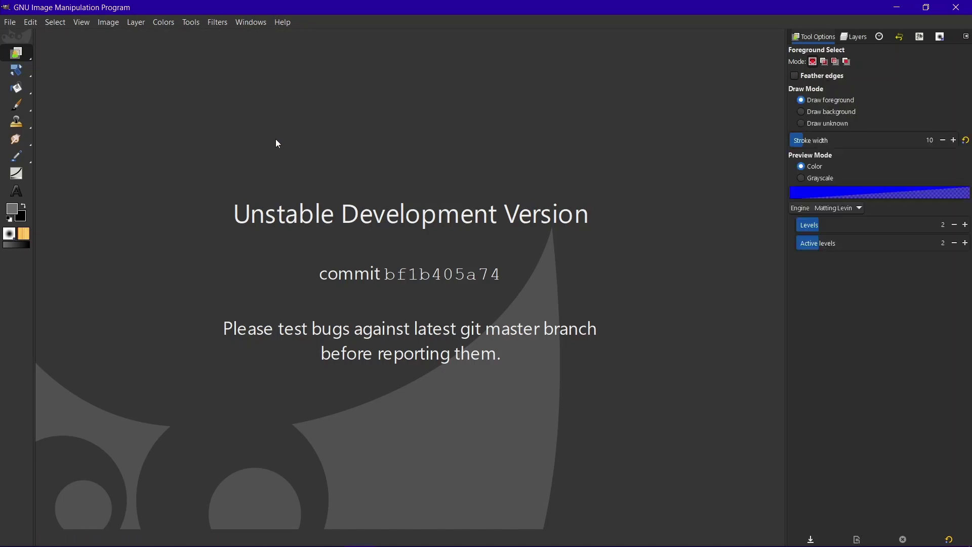